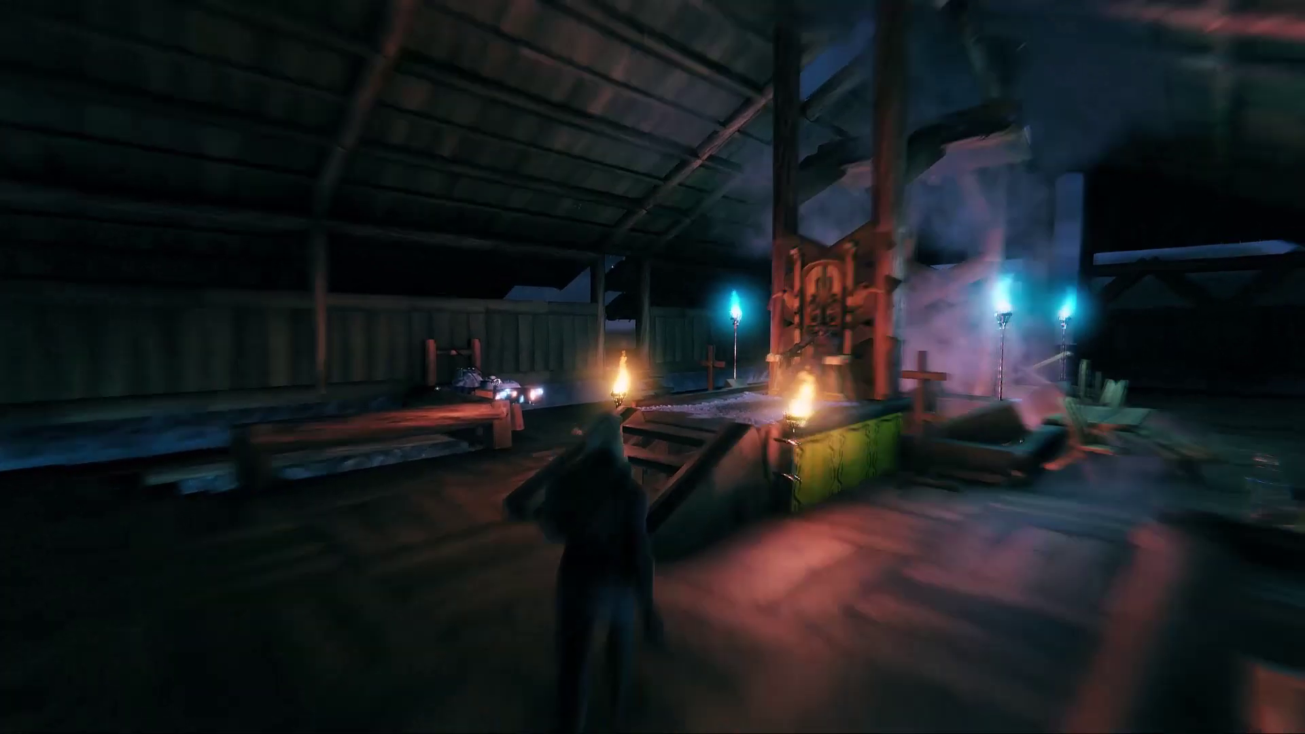
key(w)
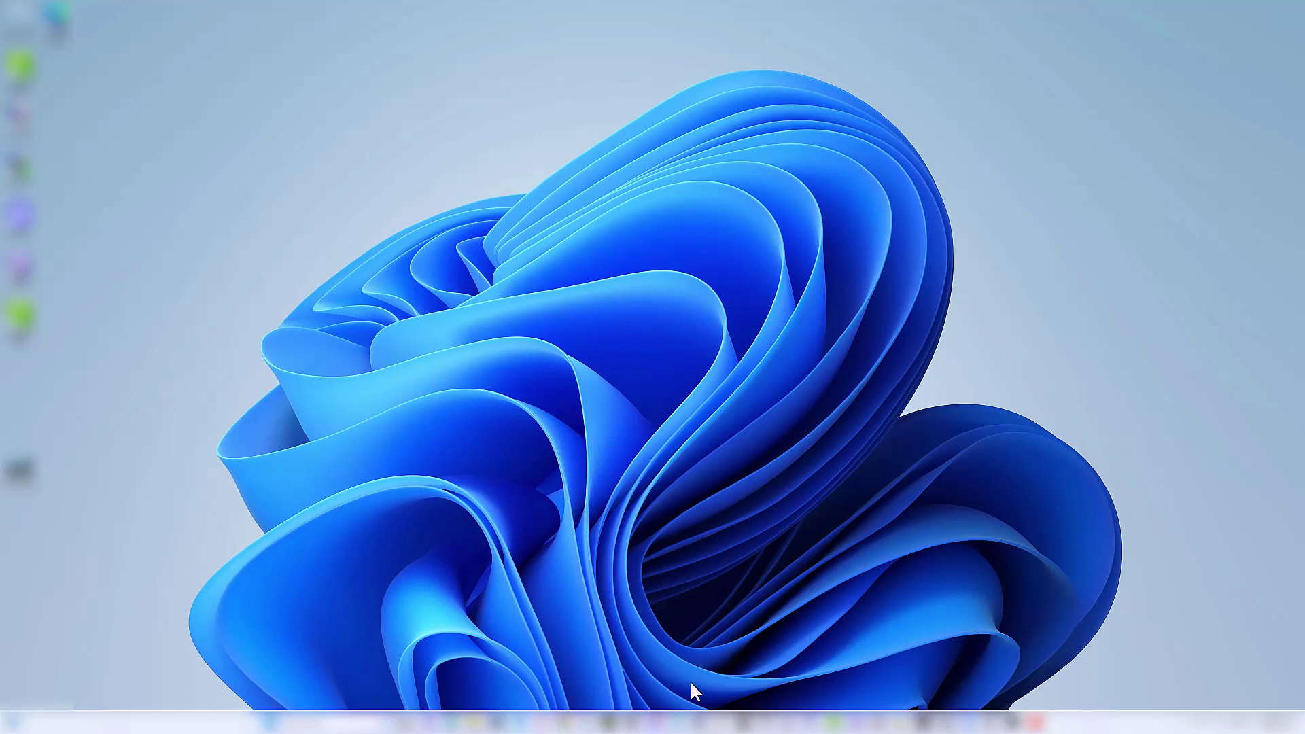
Open Thunderstore Mod Manager and select Valheim as the game with Steam as its platform.
click(686, 731)
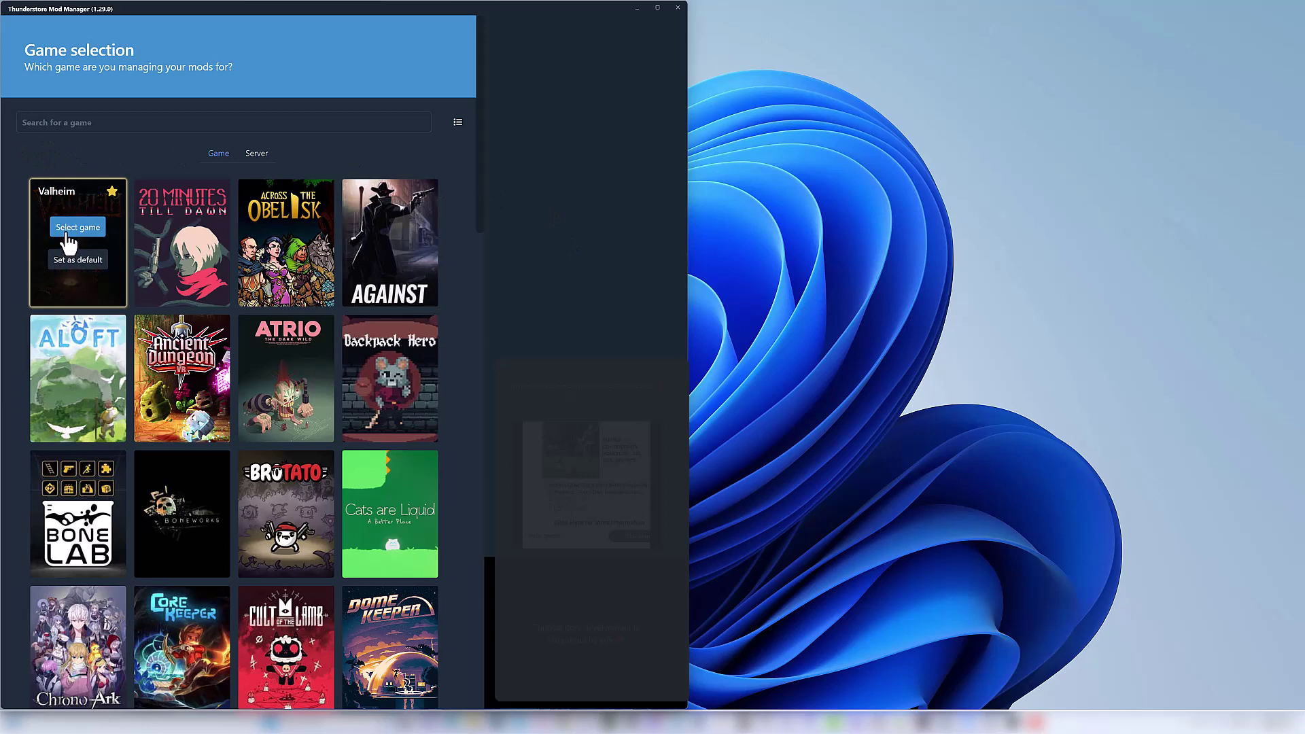
click(68, 230)
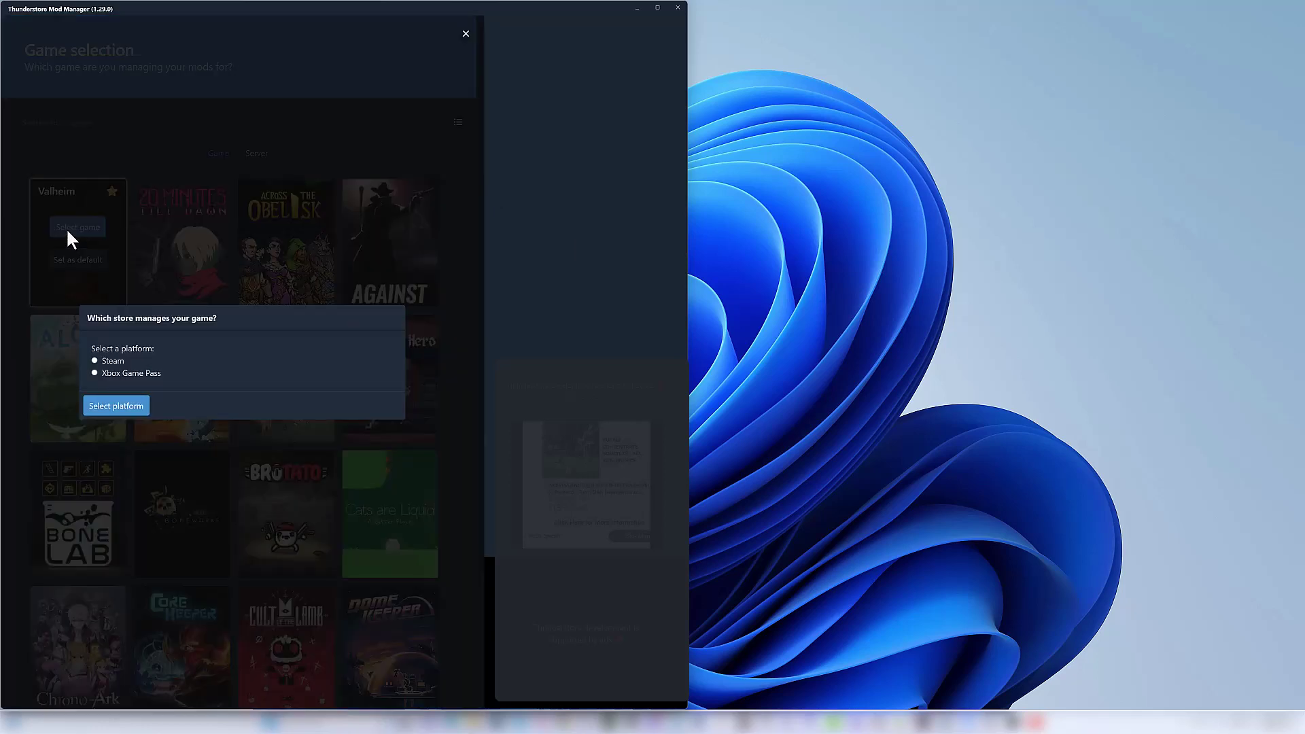
click(120, 357)
click(122, 408)
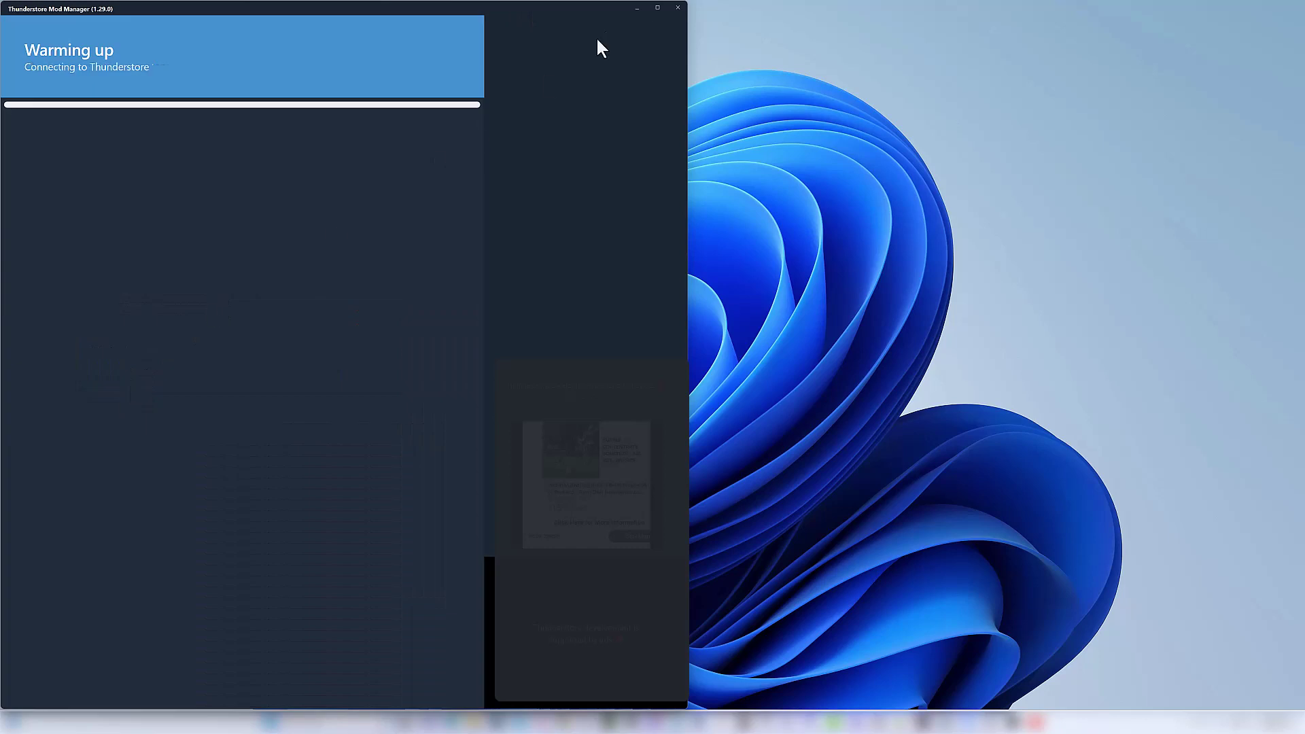
Maximize the mod manager window and select the Two Old Guys profile.
click(657, 8)
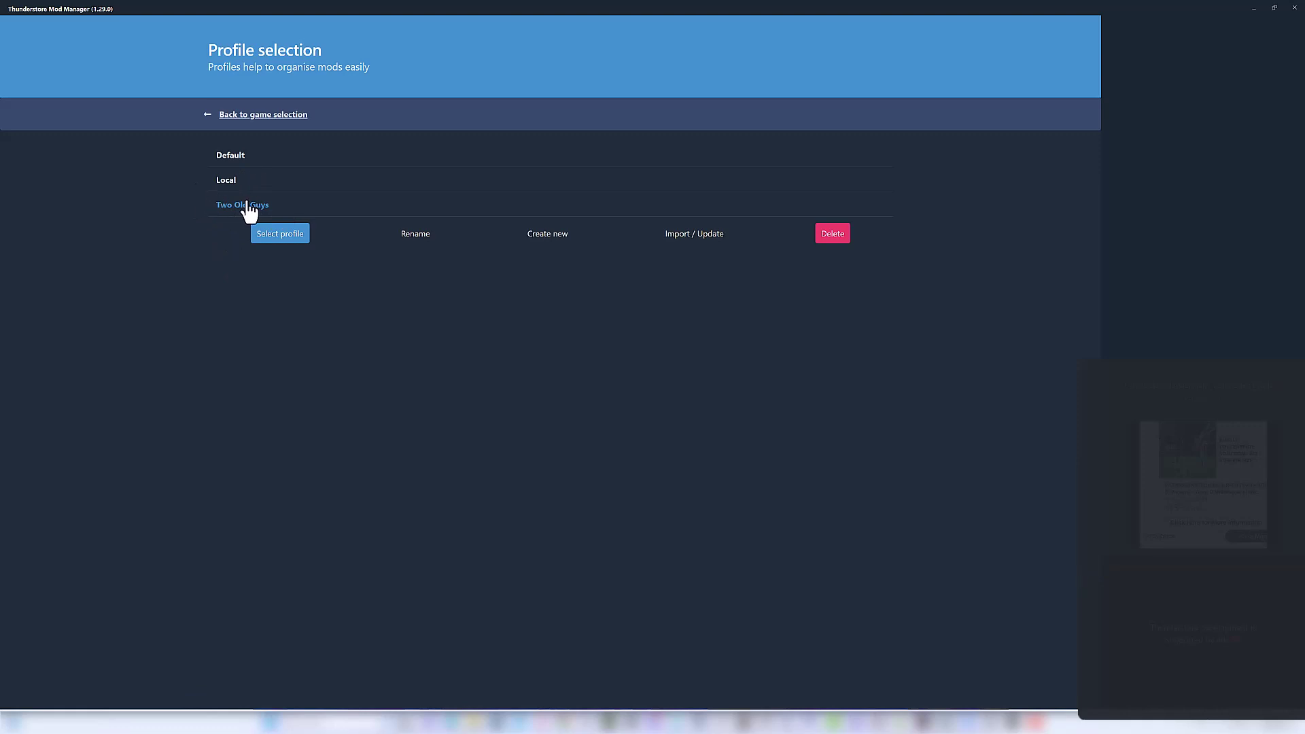
click(288, 238)
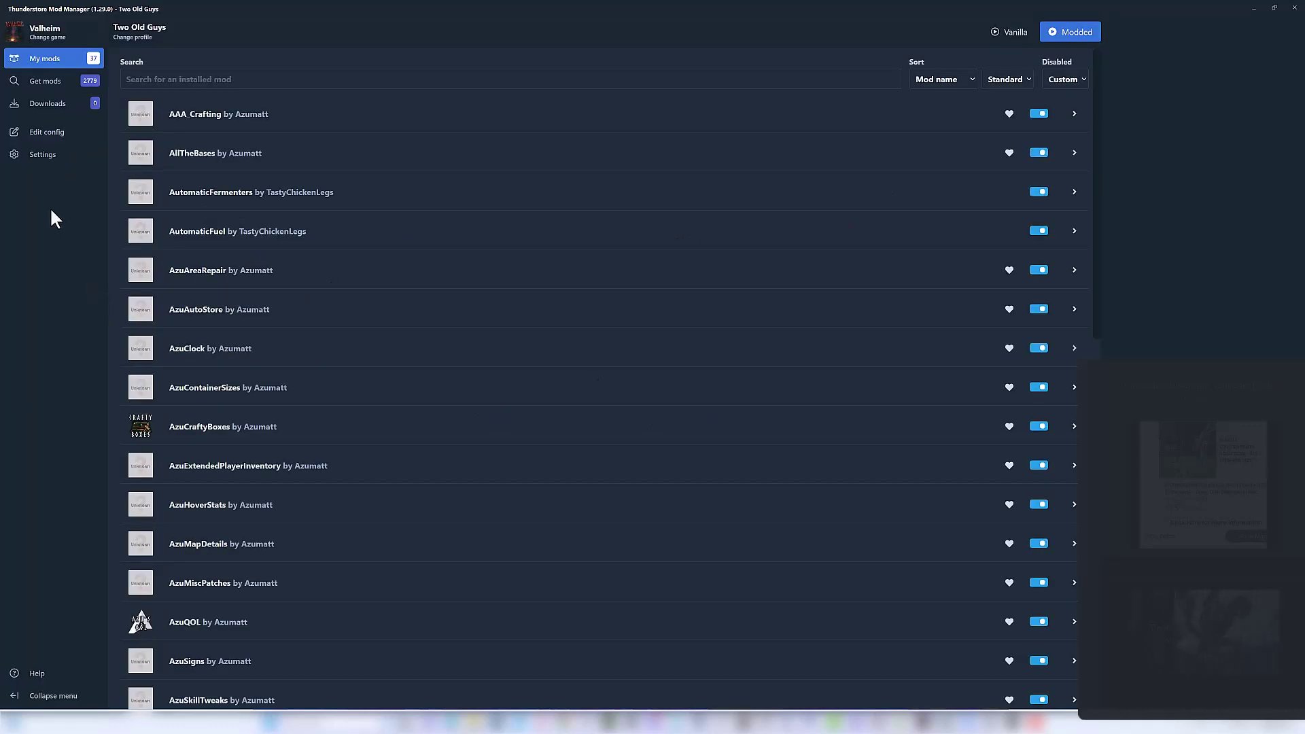
Open the list of available online mods and search it for "two old".
click(48, 121)
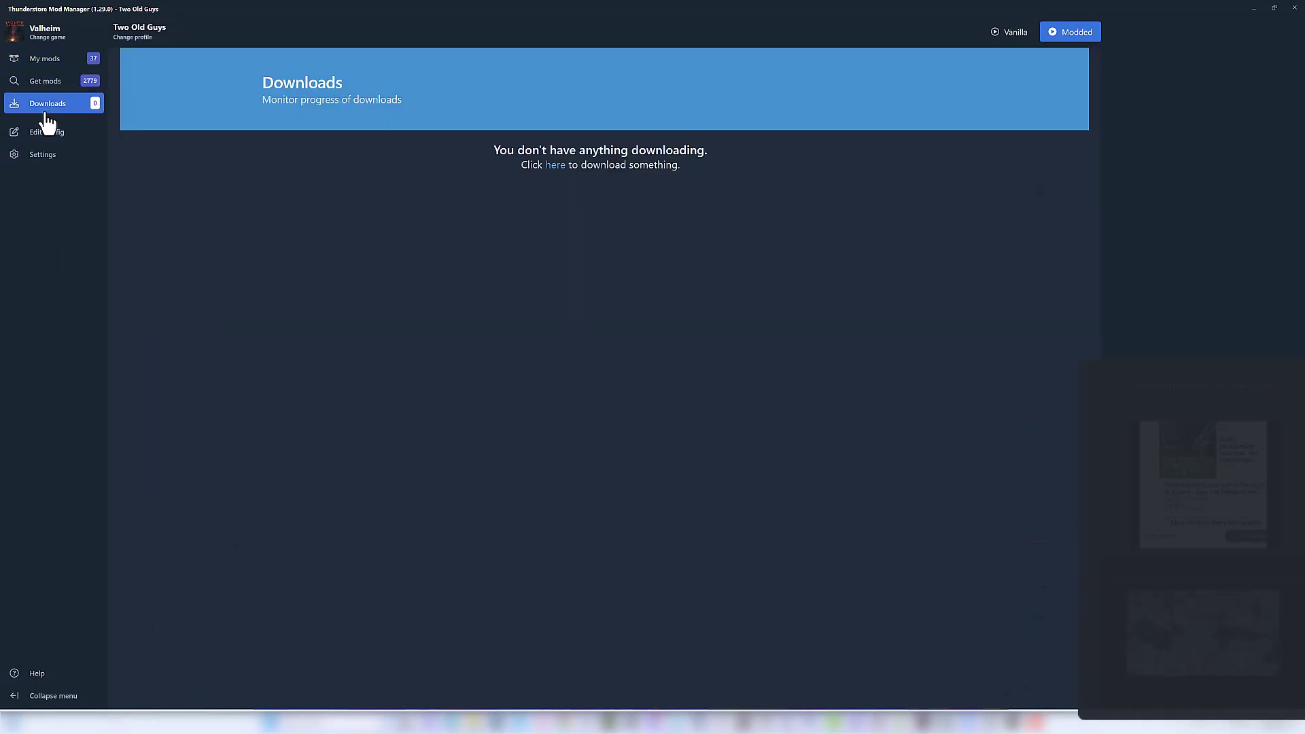
click(43, 88)
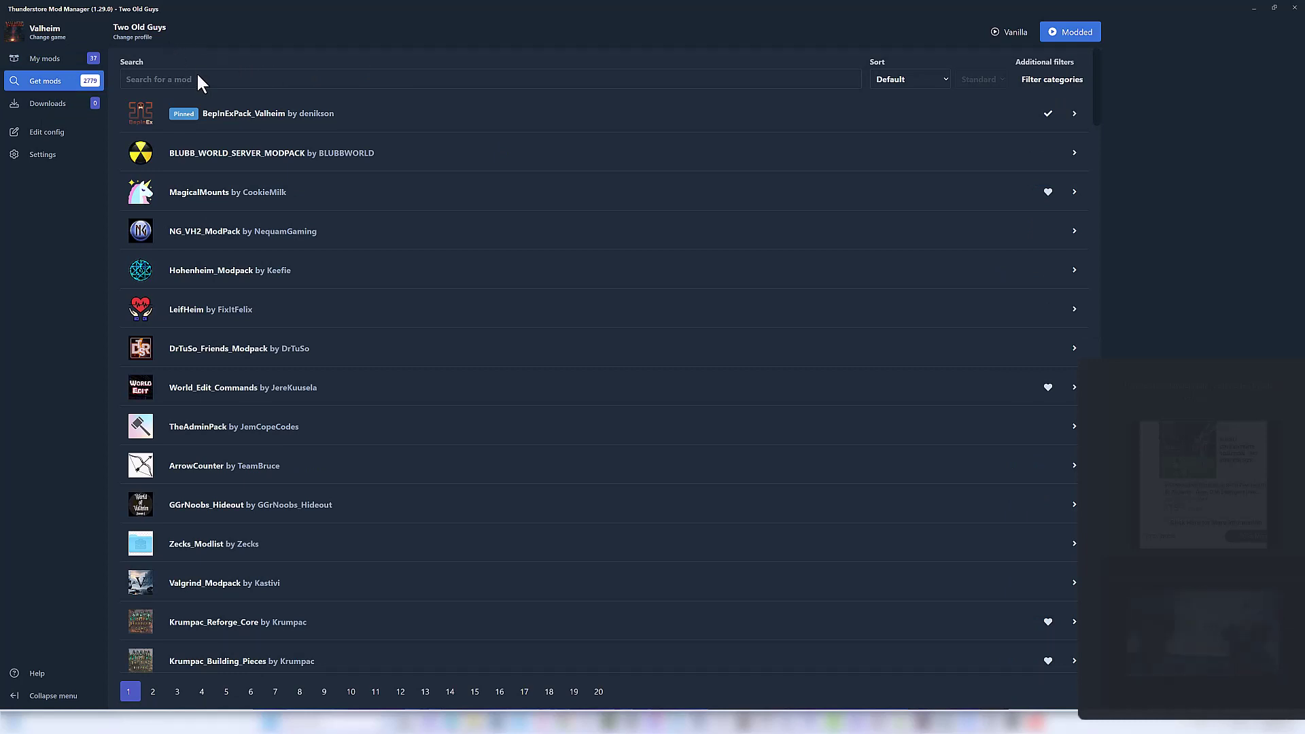
click(214, 78)
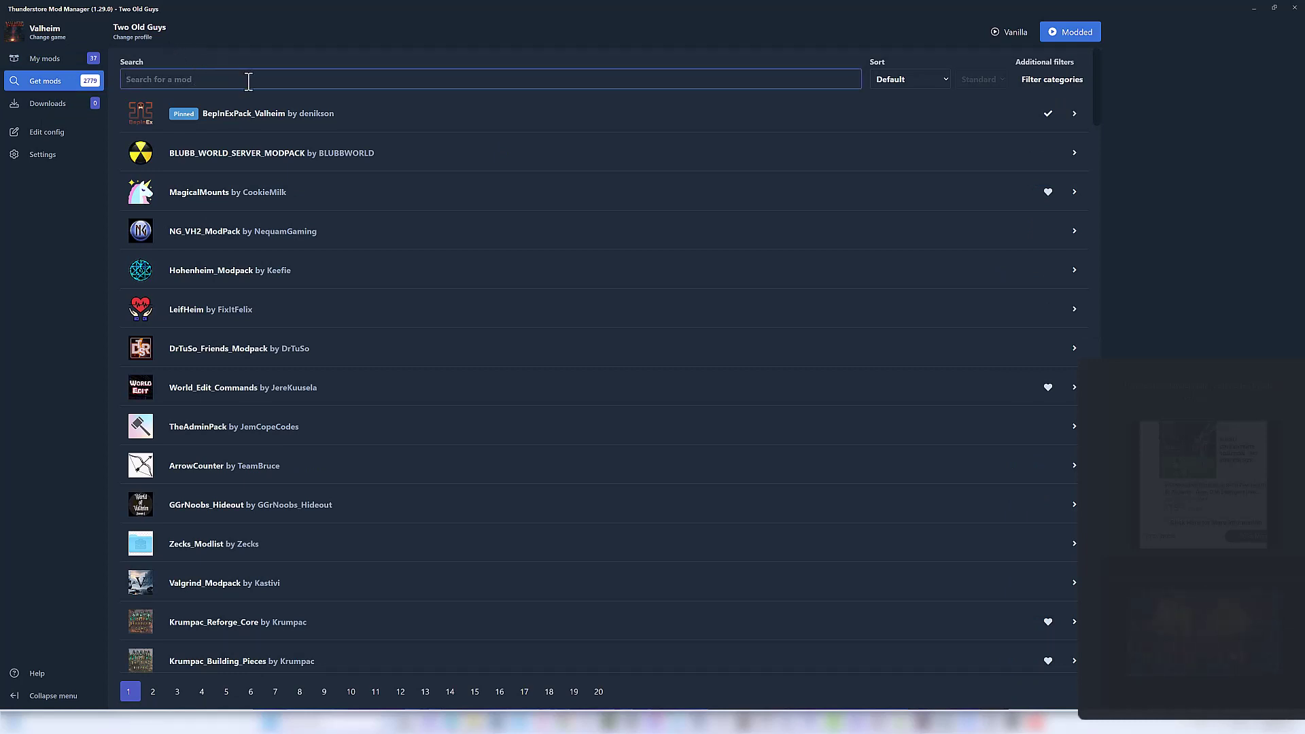
text(two old)
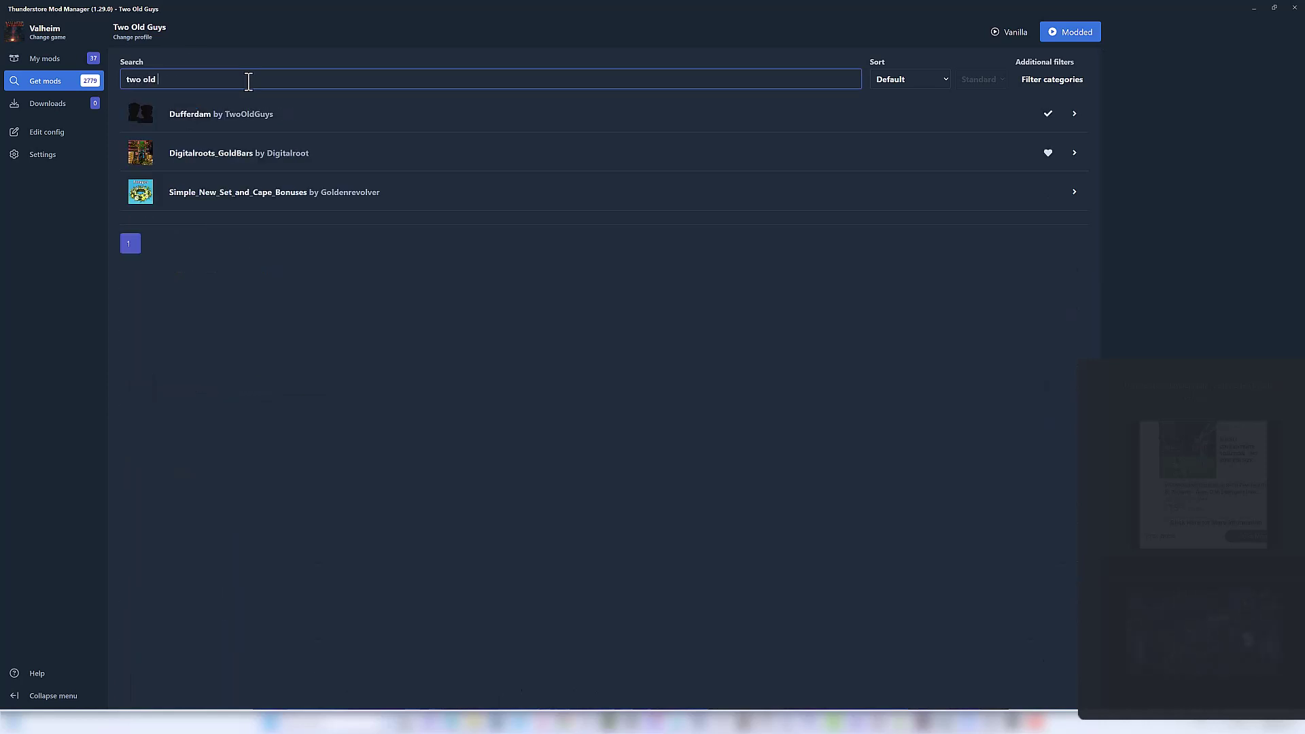
Replace the mod search text with "dufferdam".
key(BackSpace)
key(BackSpace)
key(BackSpace)
key(BackSpace)
key(BackSpace)
key(BackSpace)
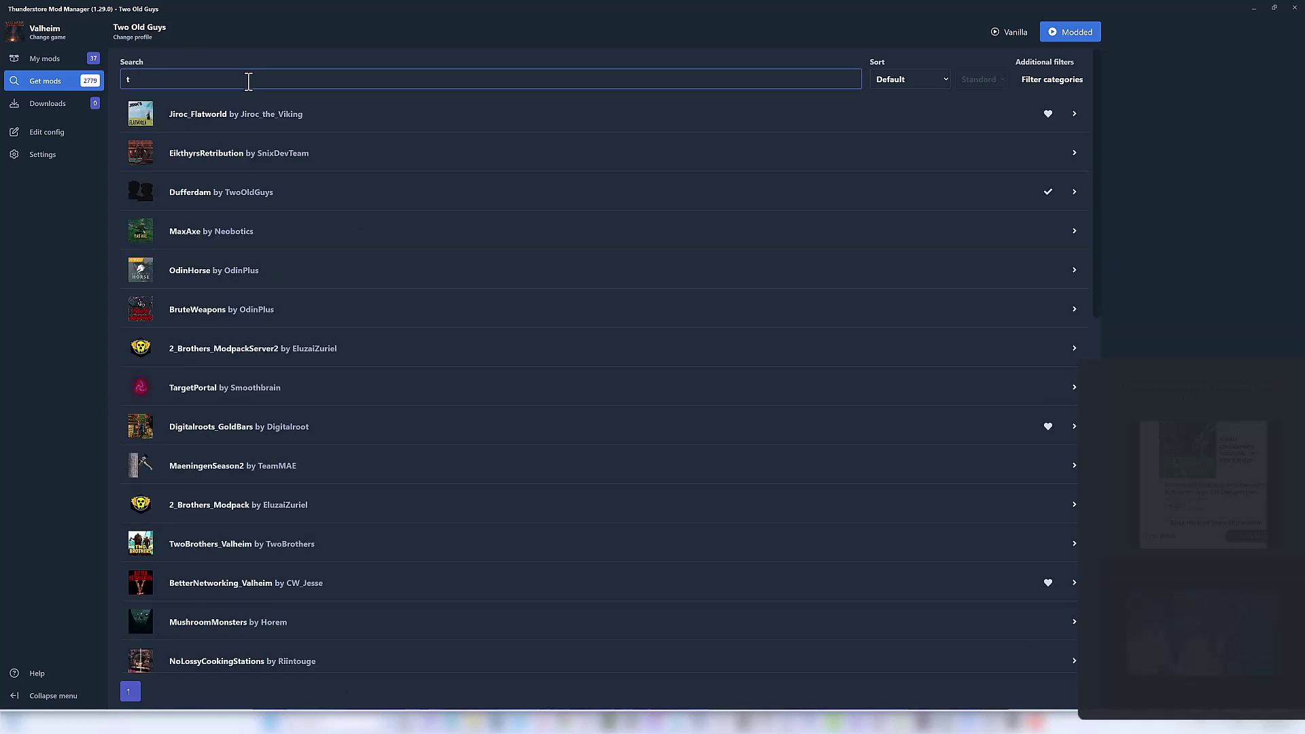
key(BackSpace)
text(dufferedam)
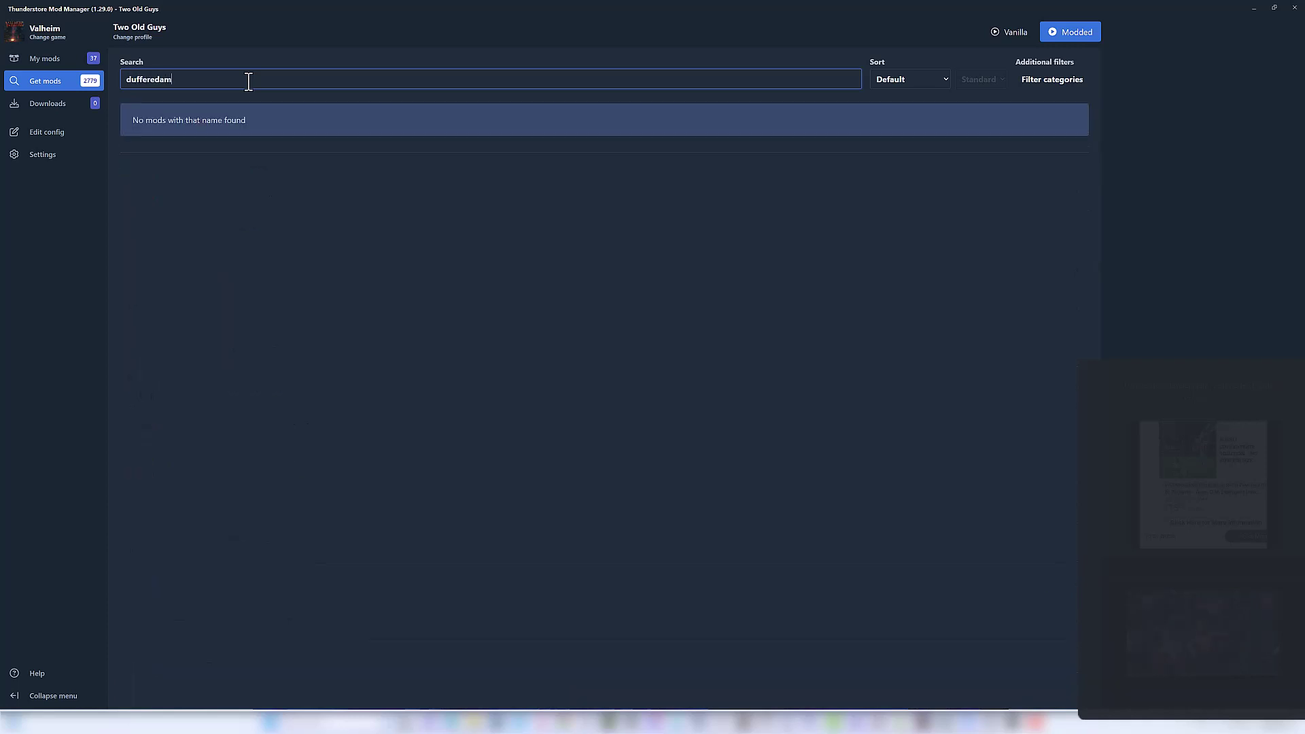
key(BackSpace)
key(BackSpace)
key(BackSpace)
key(BackSpace)
text(dam)
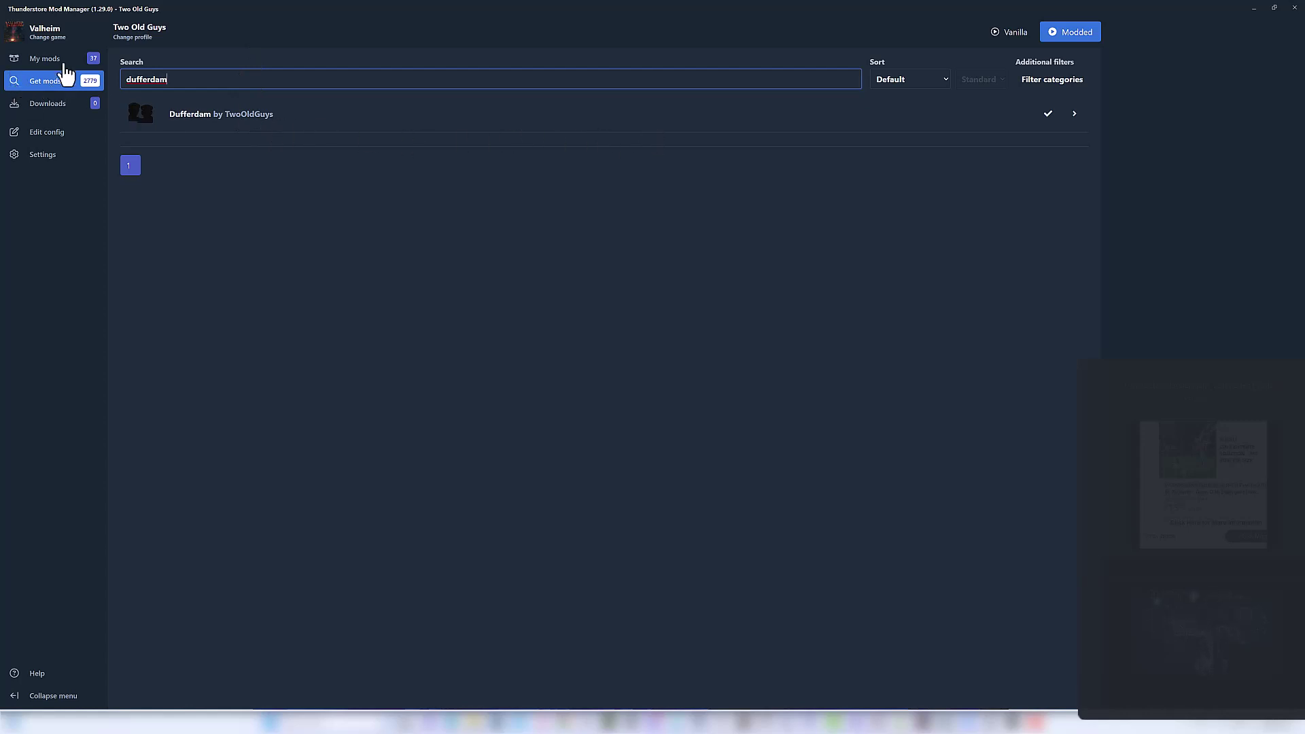
Download version 0.0.6 of the Dufferdam mod with its dependencies and collapse the mod's details.
click(1004, 125)
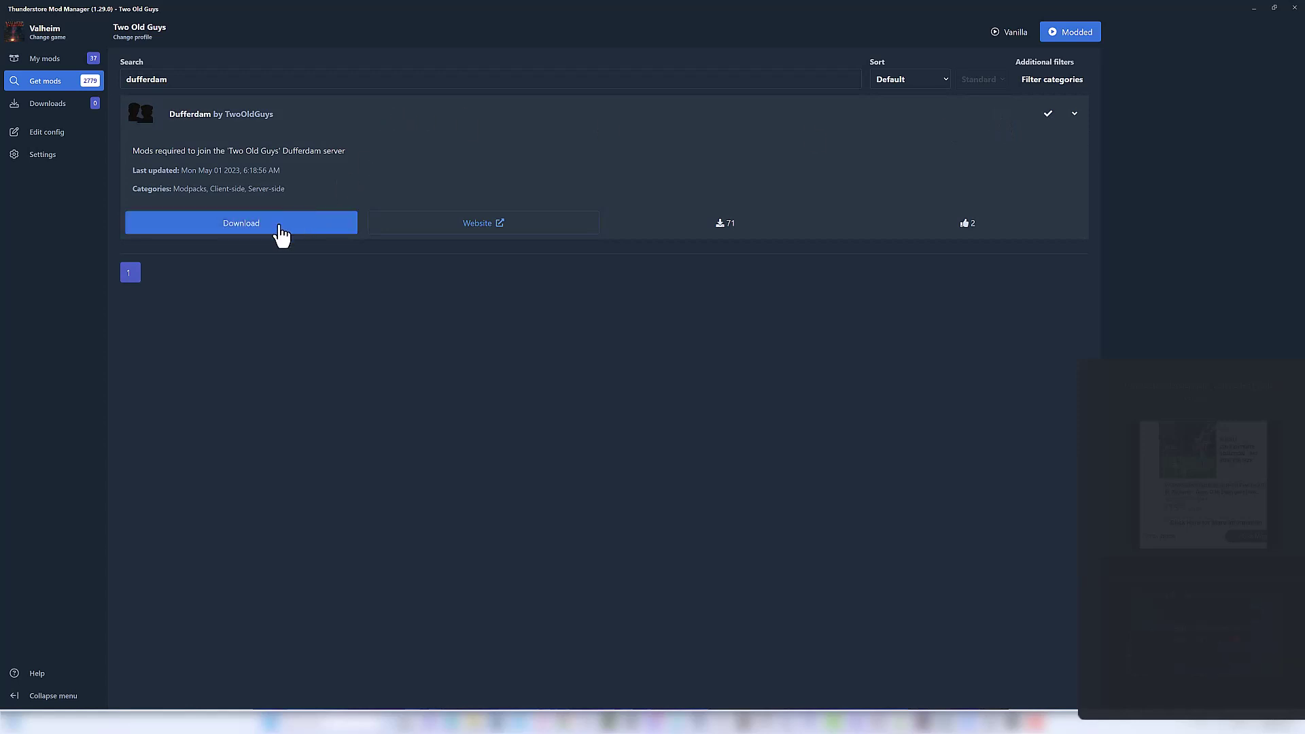
click(281, 235)
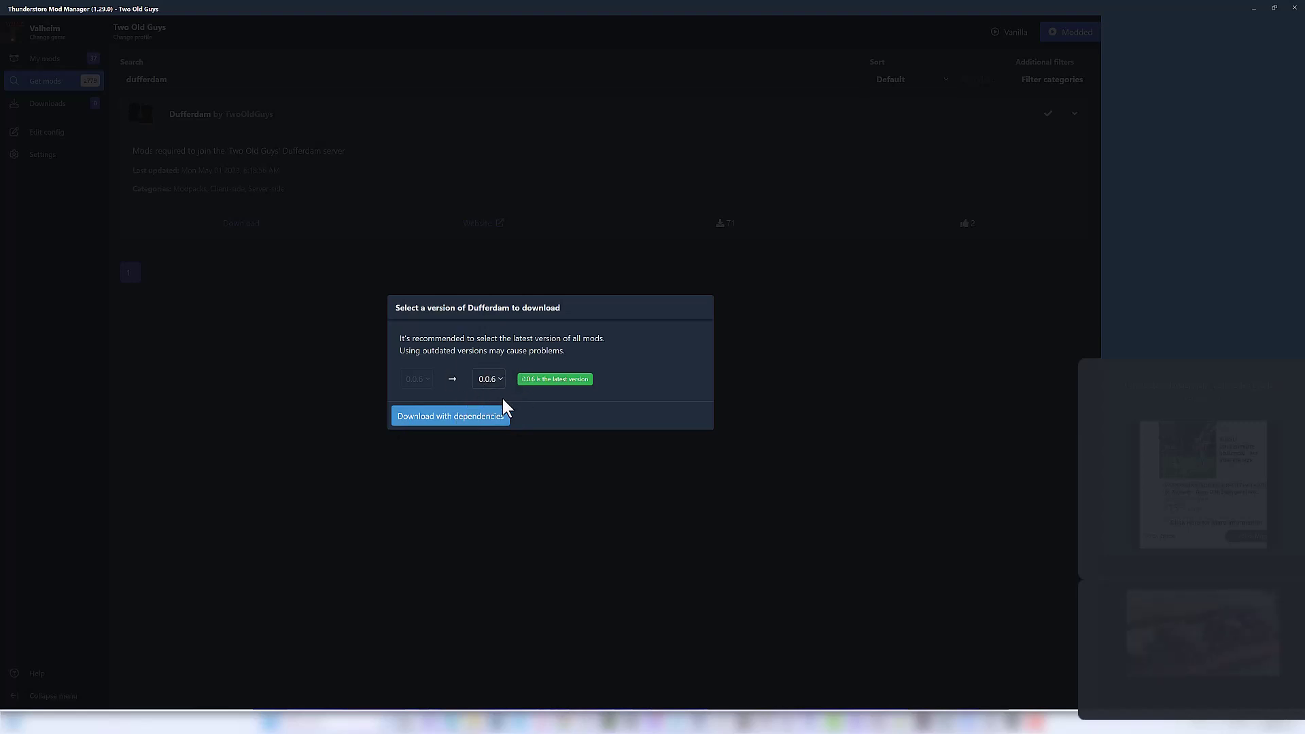
click(505, 417)
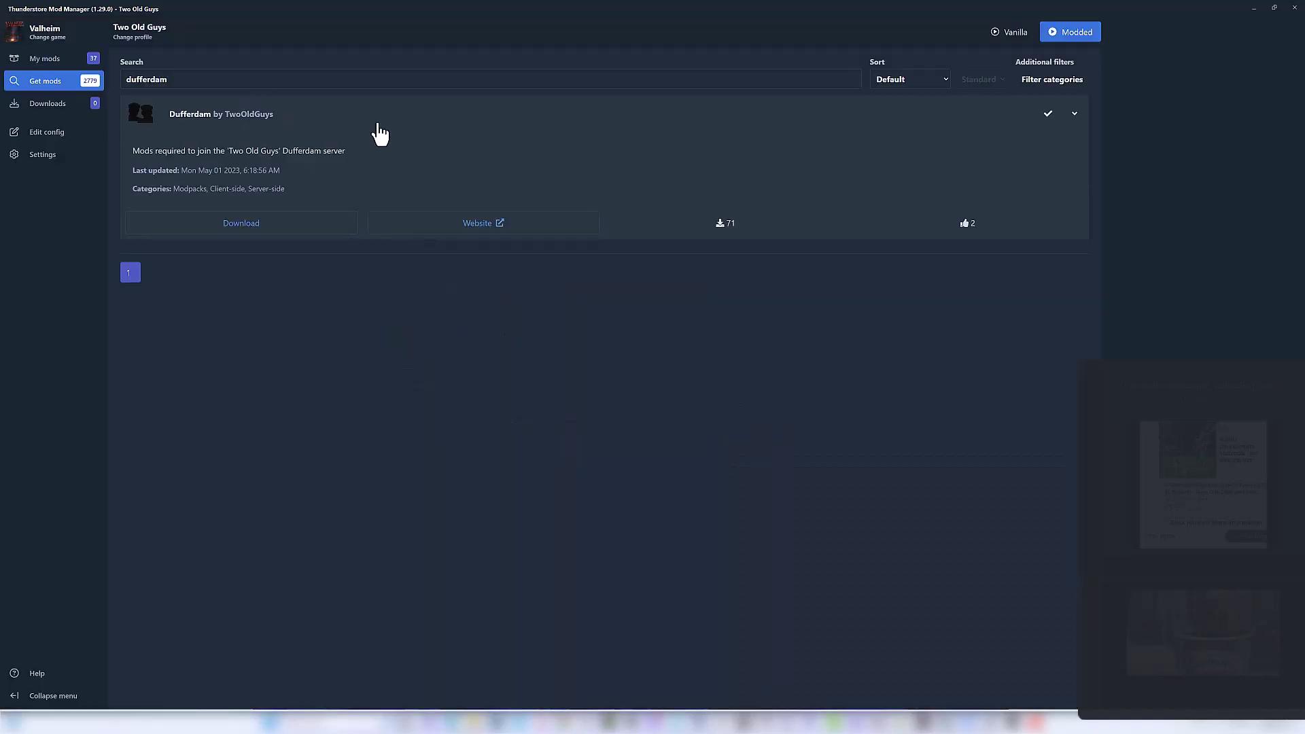
click(386, 111)
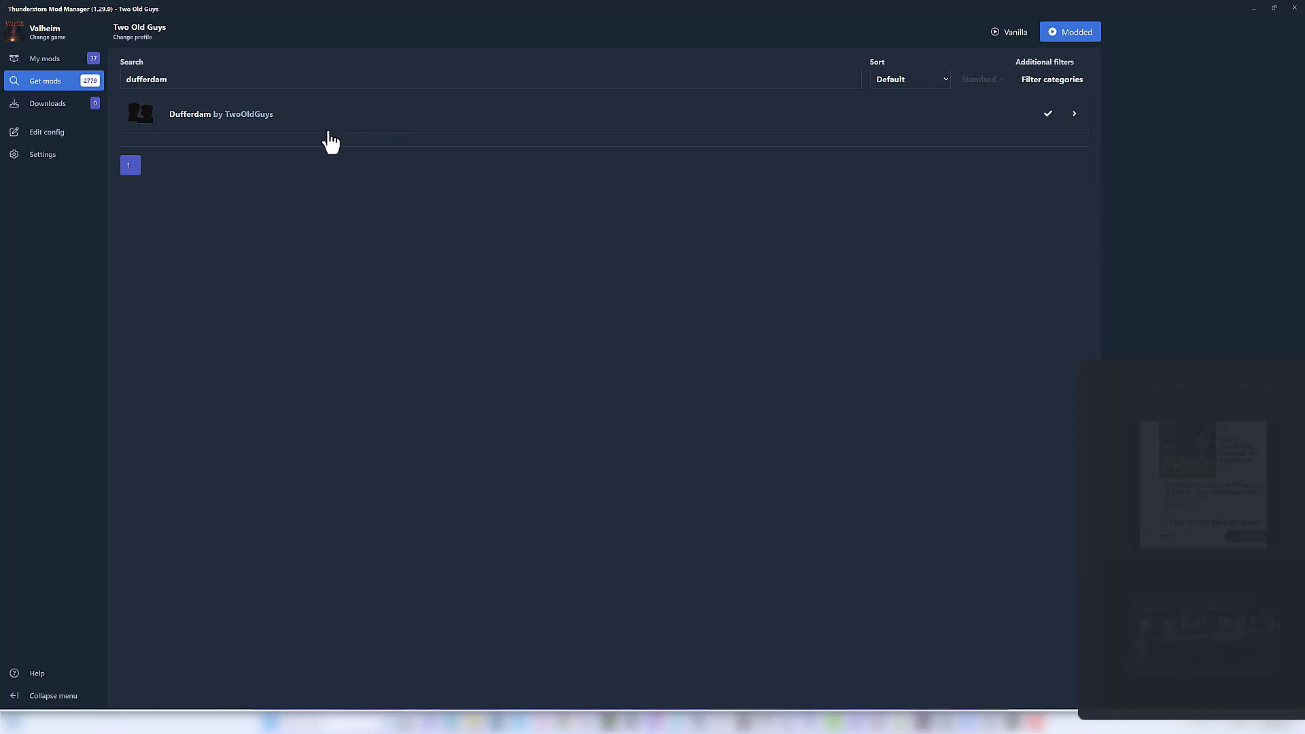
Check the profile's installed mods and search the available online mods for "dufferdam" again.
click(42, 62)
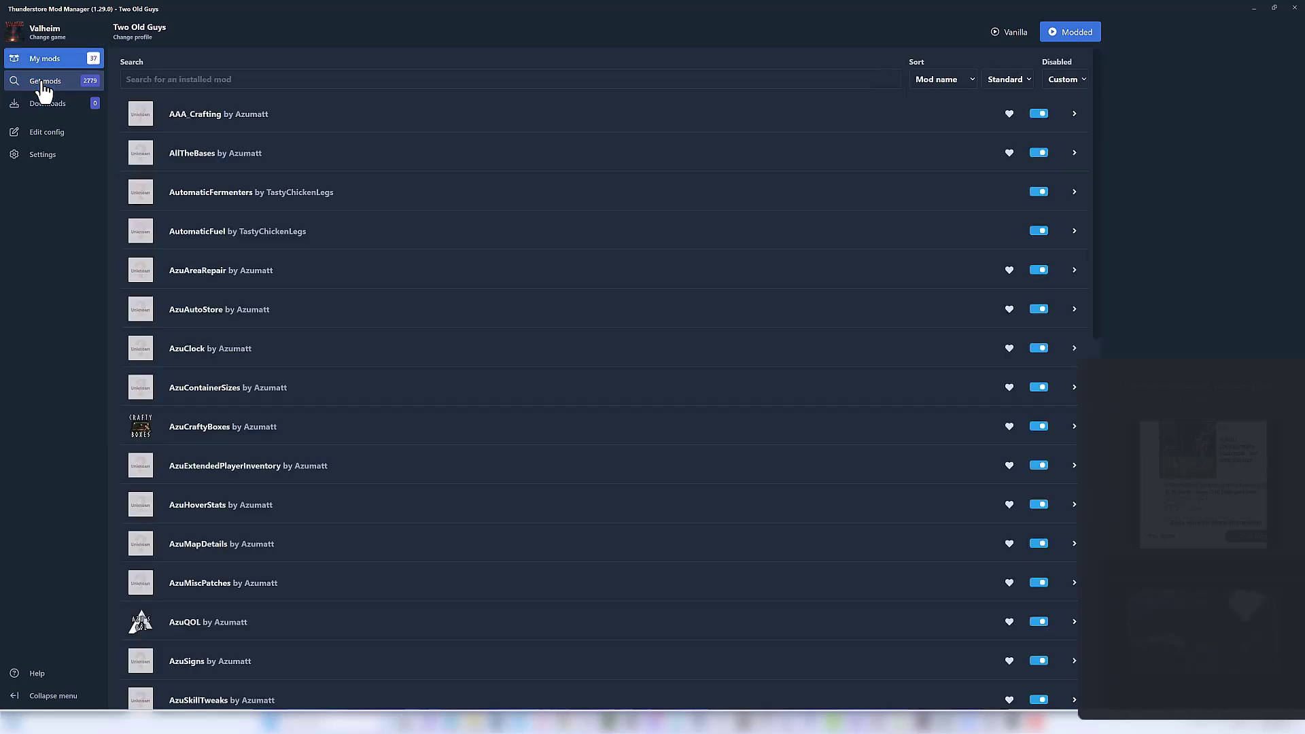
click(42, 83)
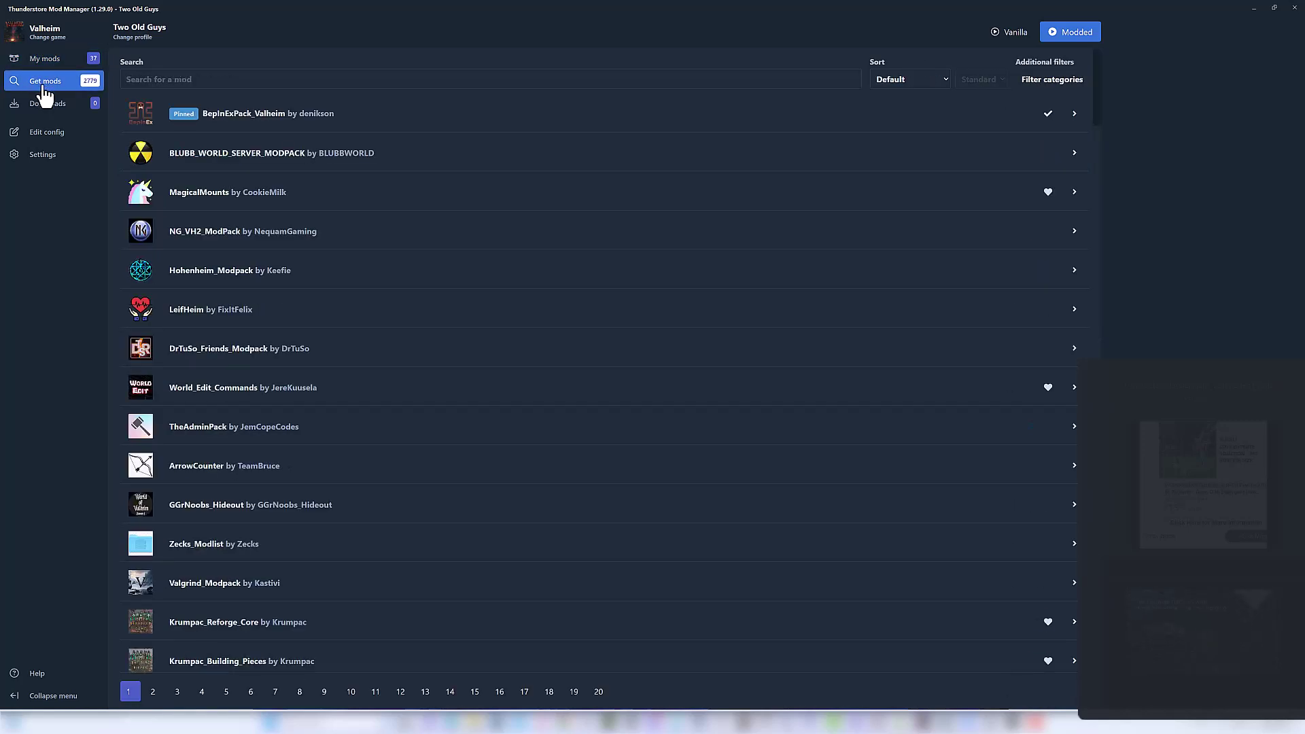
click(314, 81)
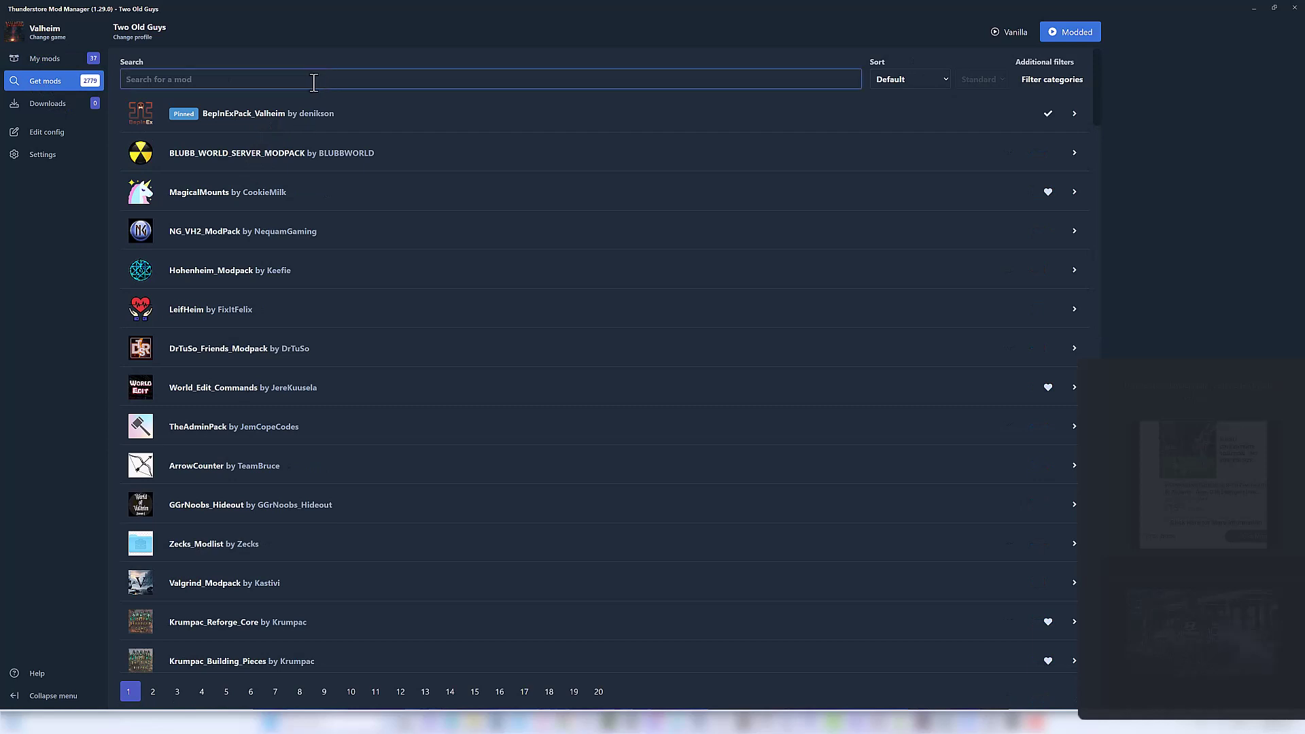
text(dufferd)
text(am)
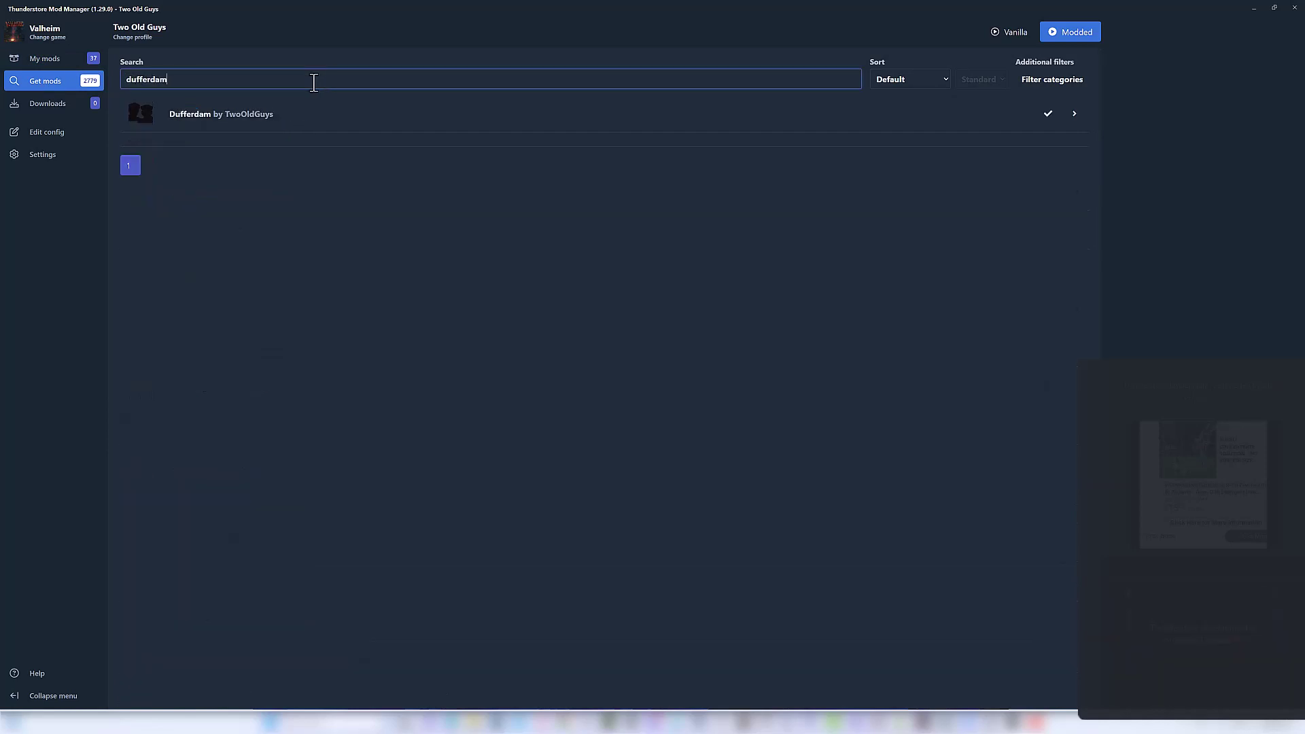
Open the Dufferdam mod's website from its details and maximize the browser window.
click(478, 125)
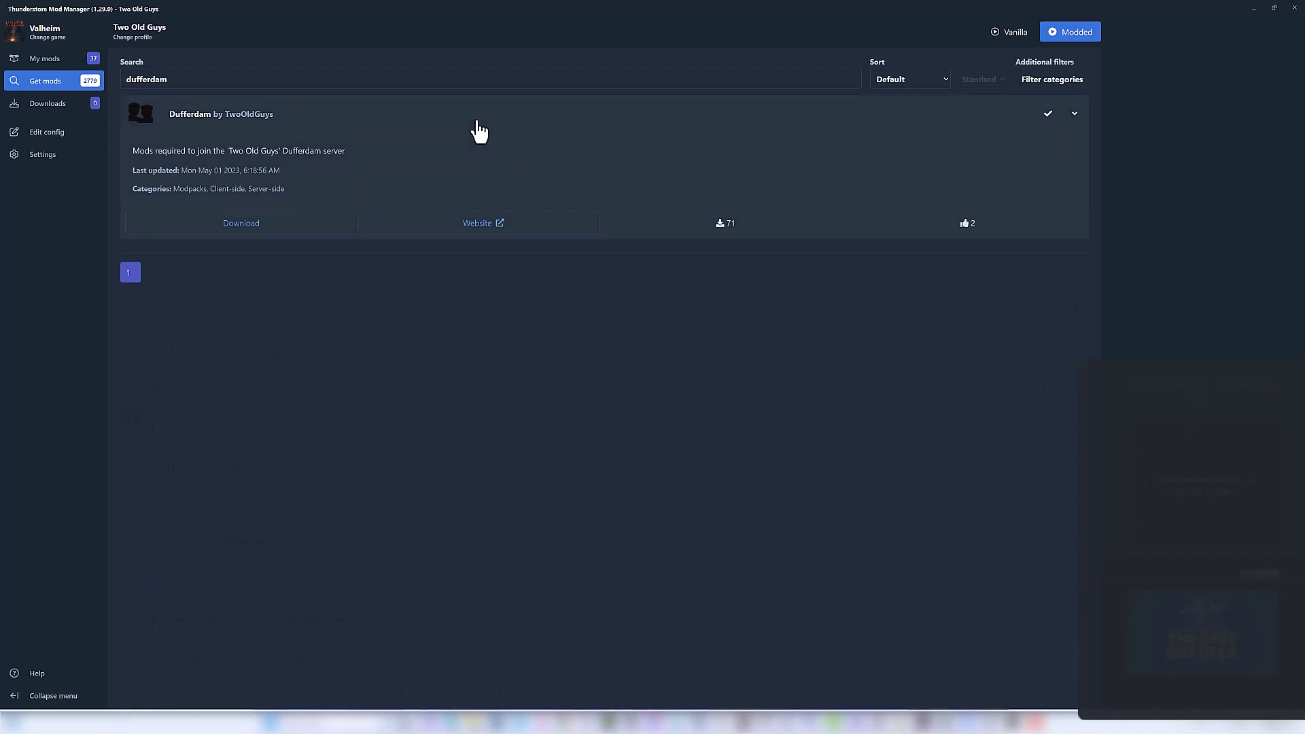
click(564, 228)
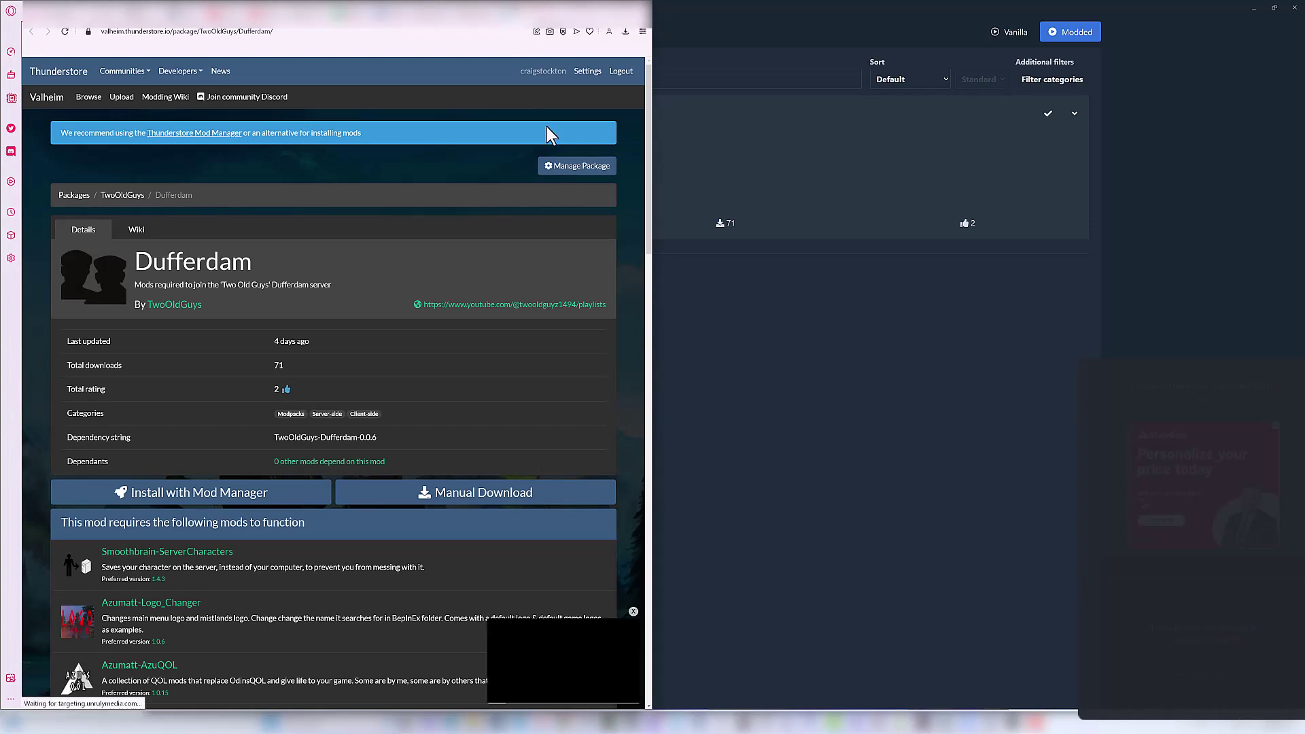
mouse_move(549, 10)
mouse_down()
mouse_move(544, 102)
mouse_move(551, 0)
mouse_up()
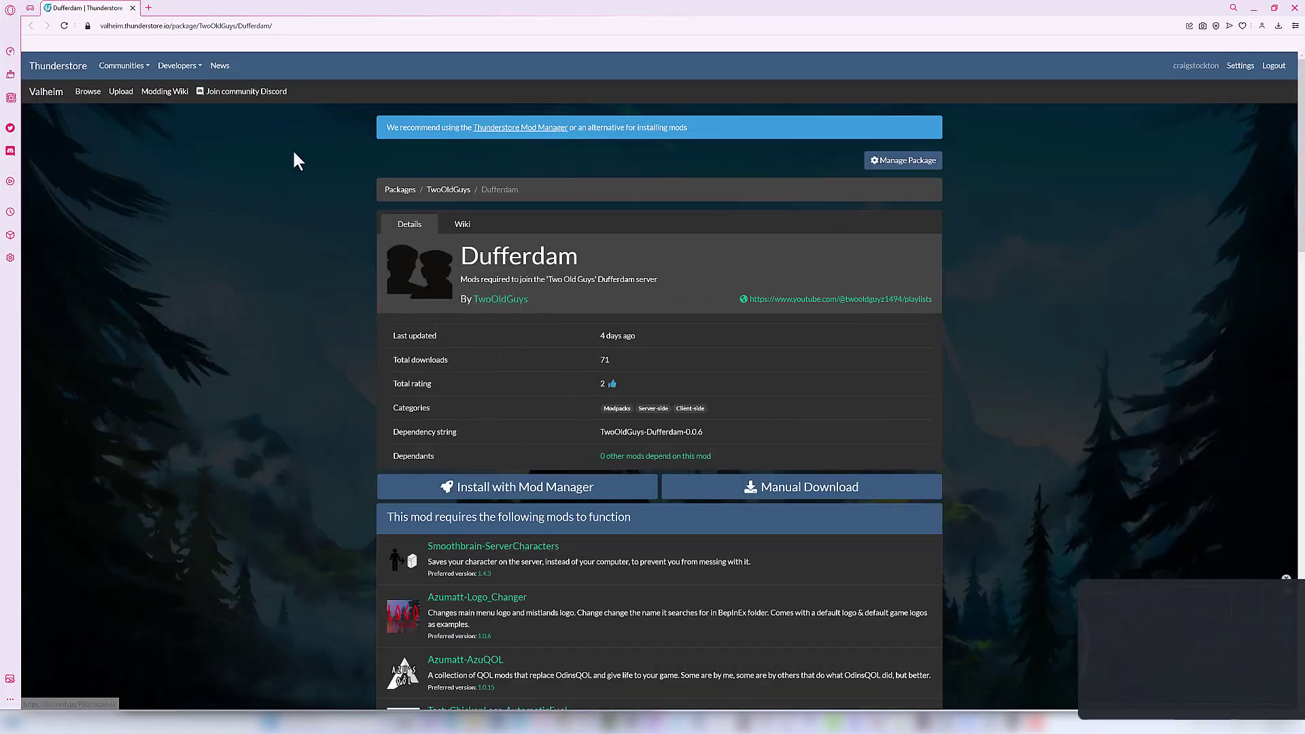
Examine the Dufferdam package page, including its details, list of required mods and README description.
scroll(508, 422, down, 1)
scroll(307, 374, down, 4)
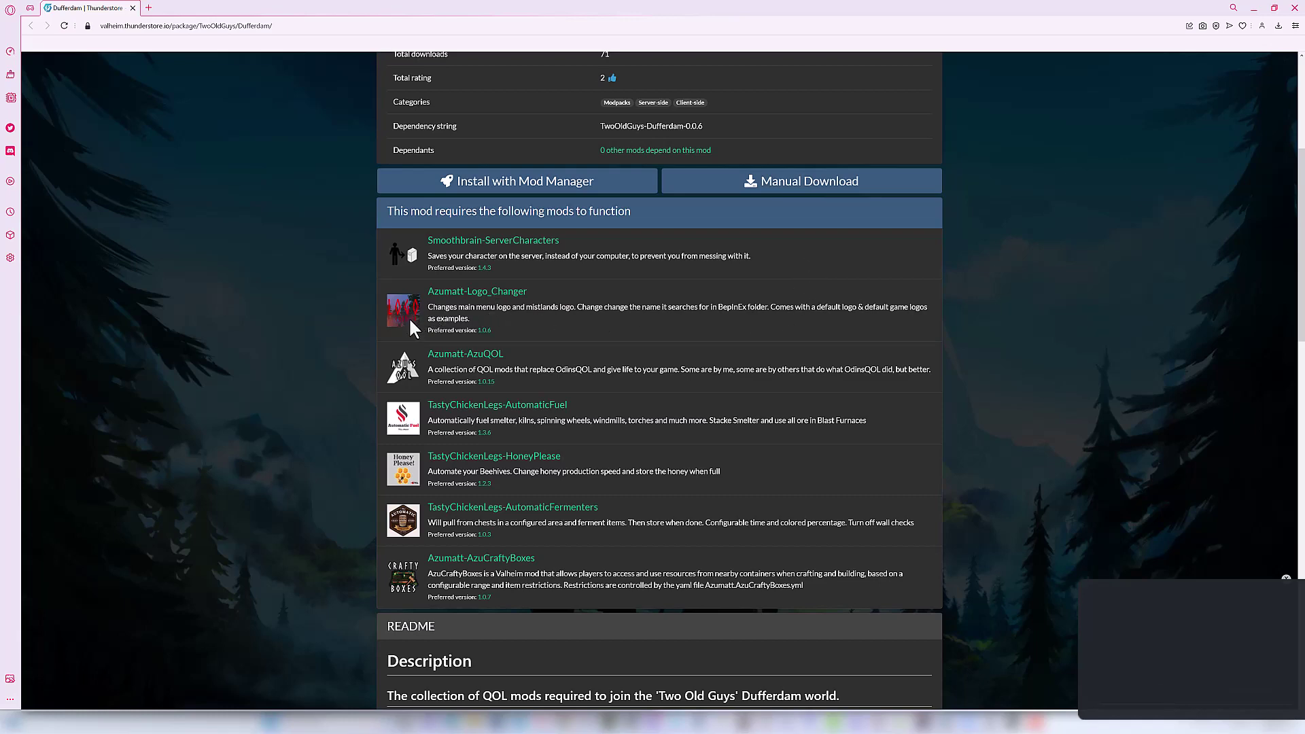
scroll(337, 314, up, 3)
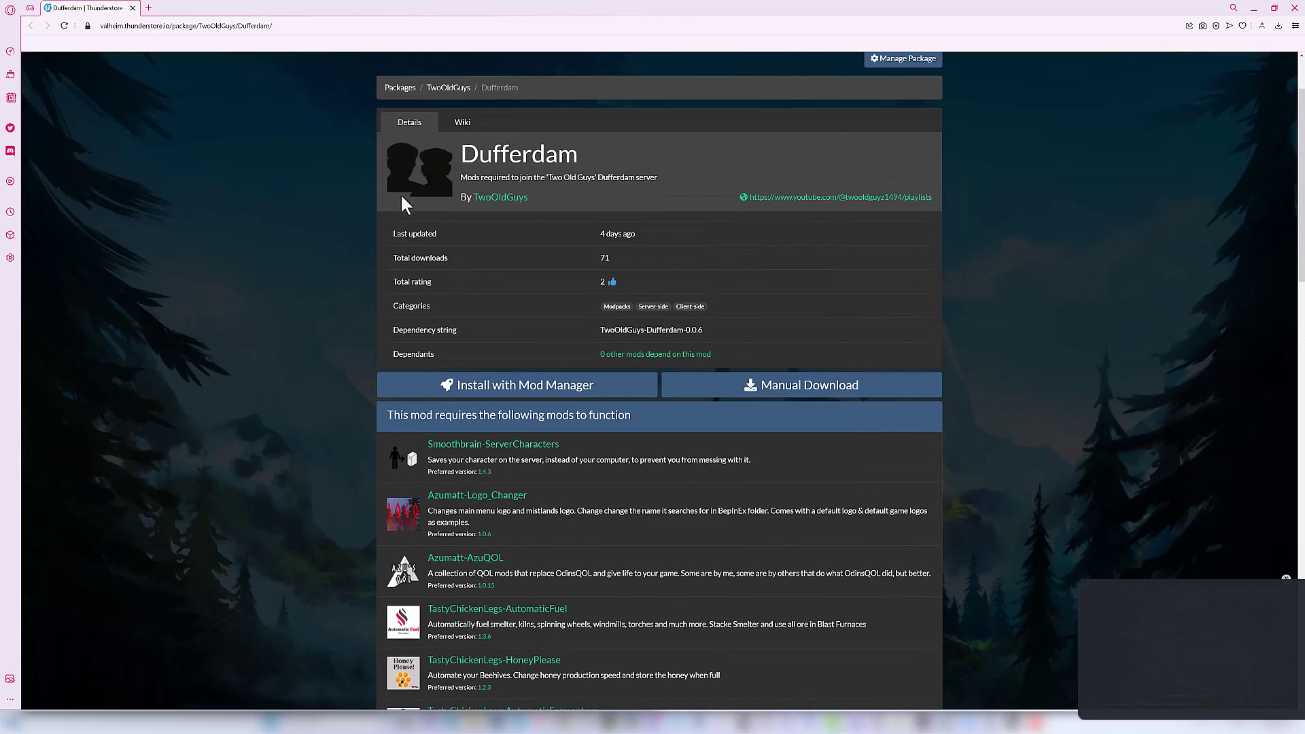
scroll(306, 275, down, 2)
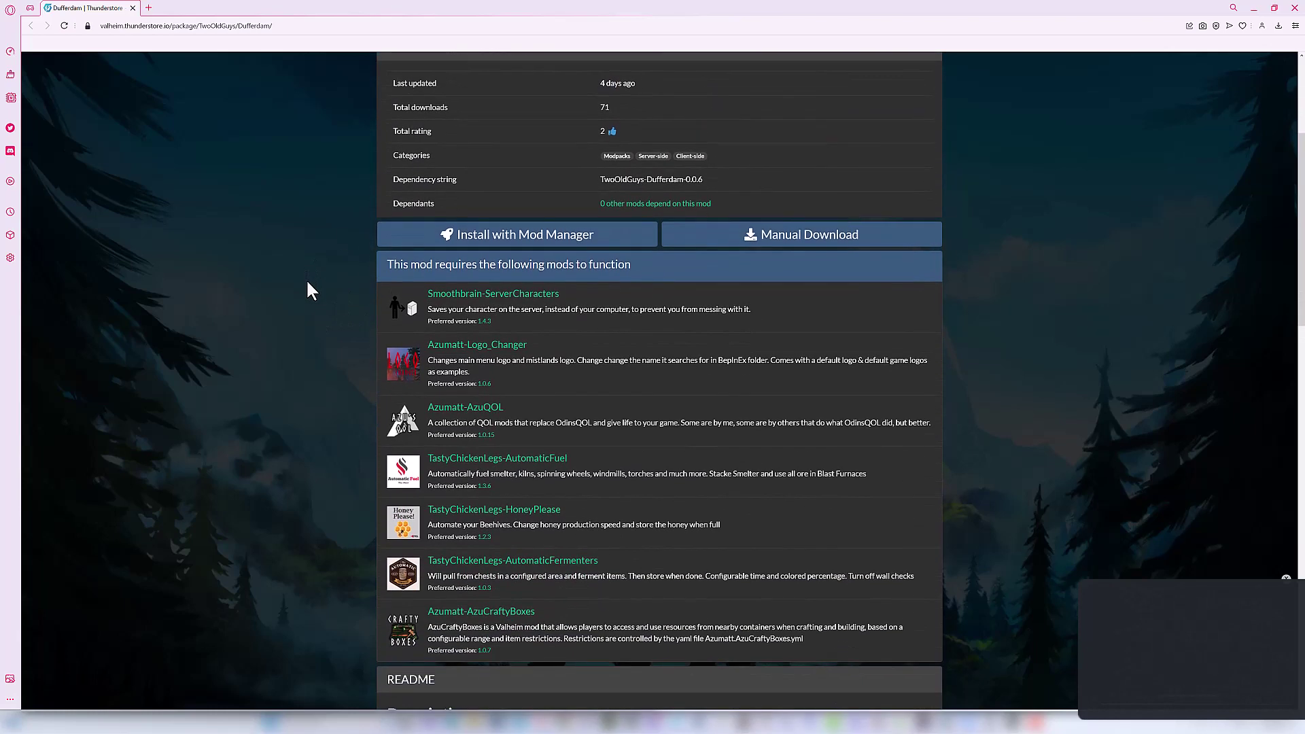
scroll(290, 300, down, 1)
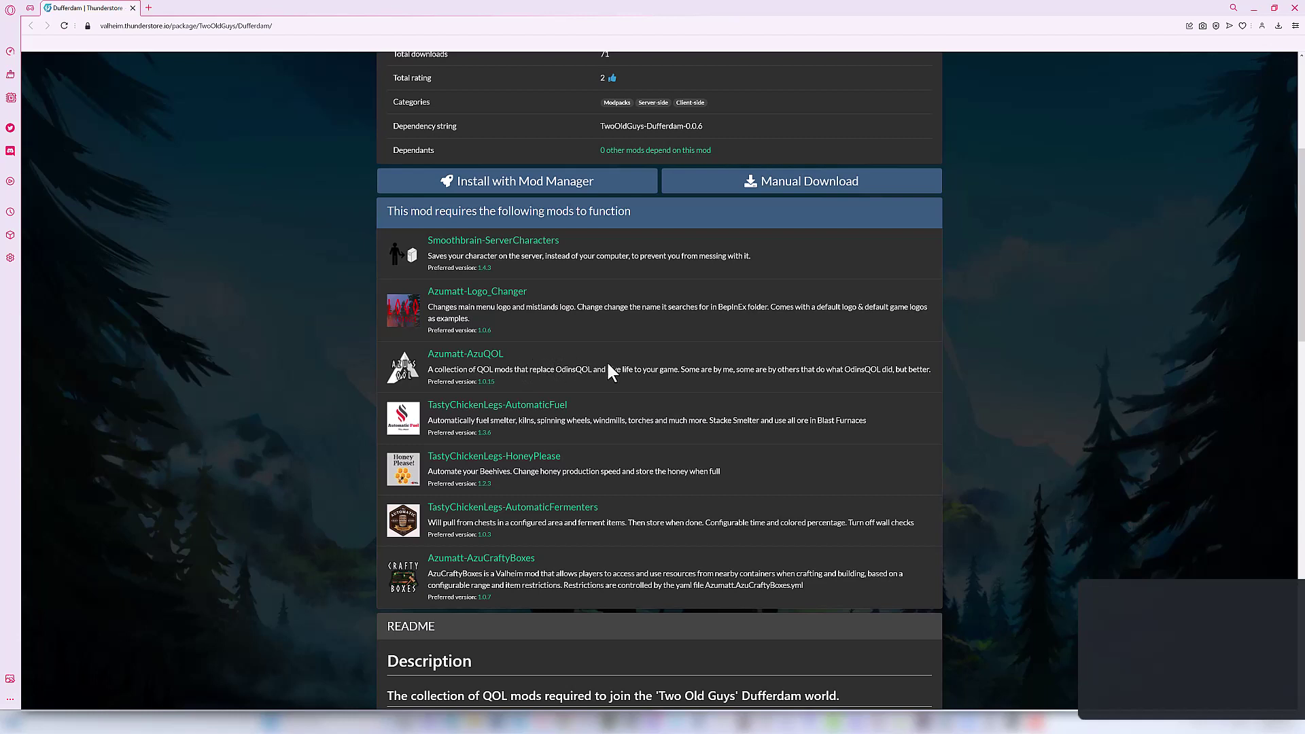
scroll(609, 366, down, 1)
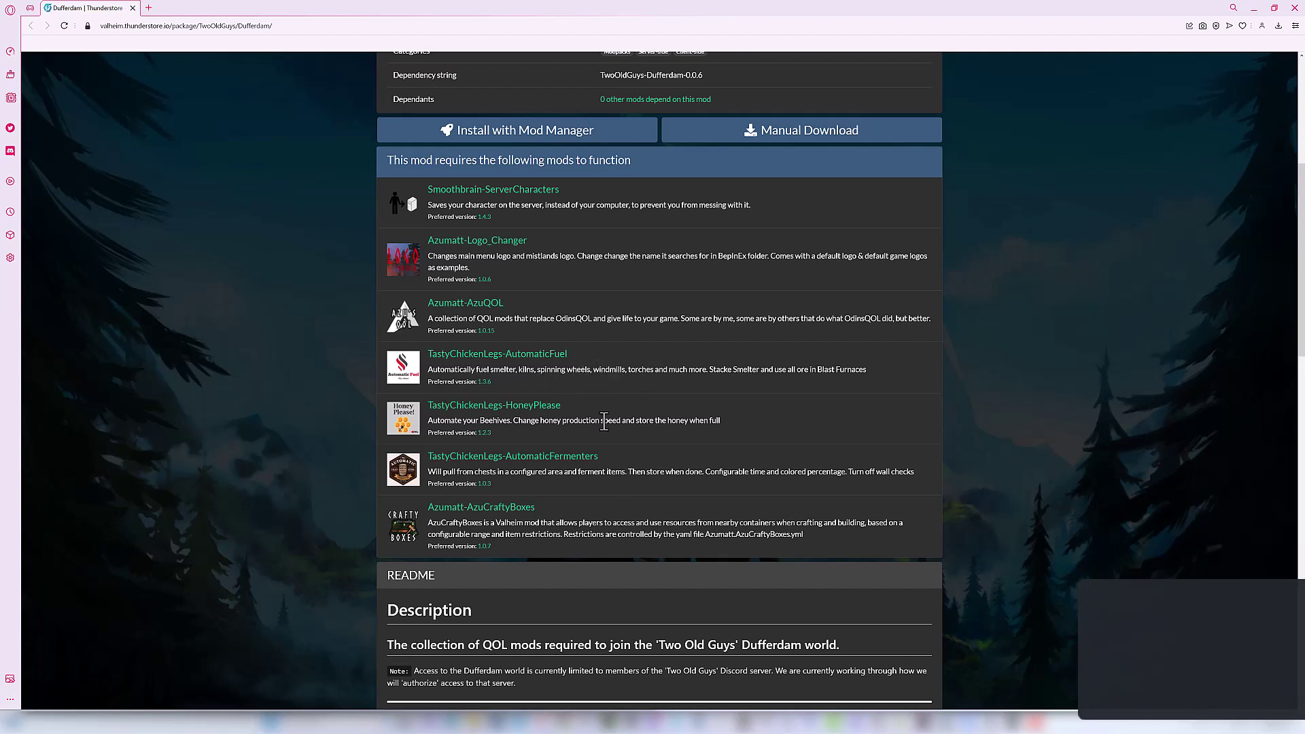
scroll(612, 408, down, 1)
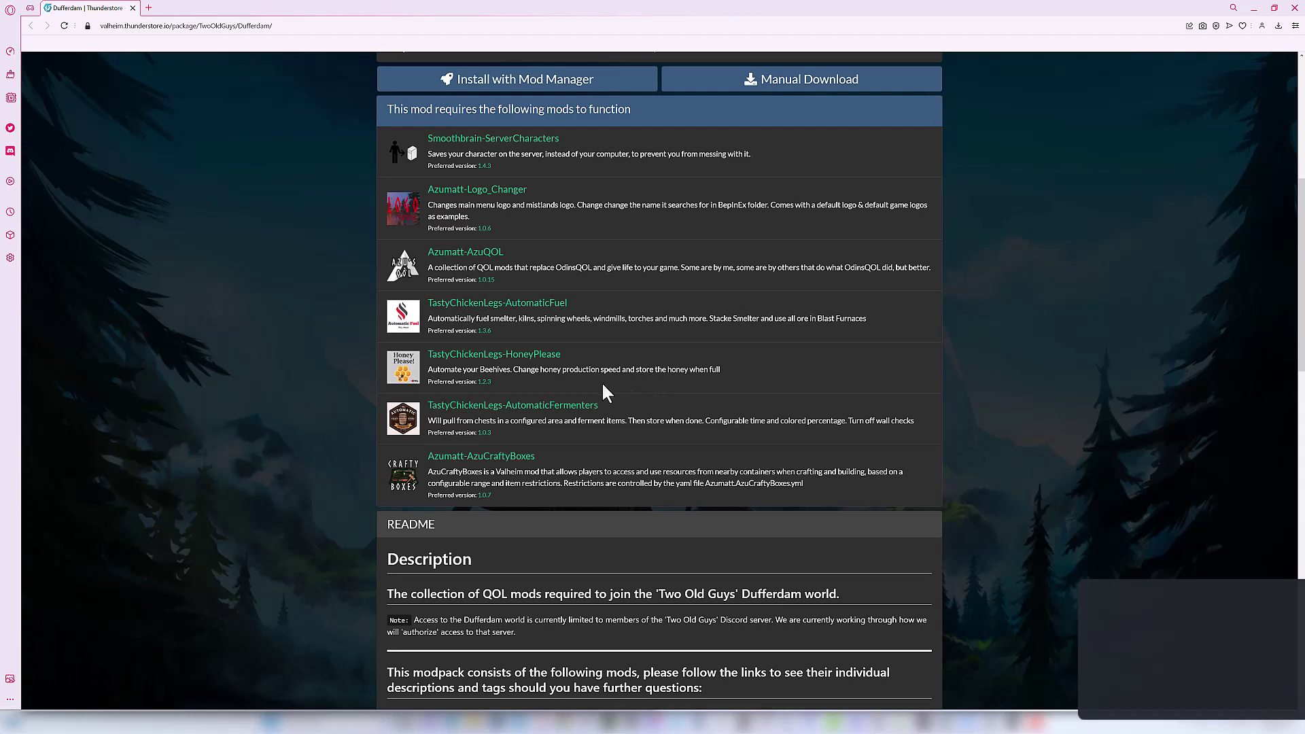
scroll(638, 394, down, 1)
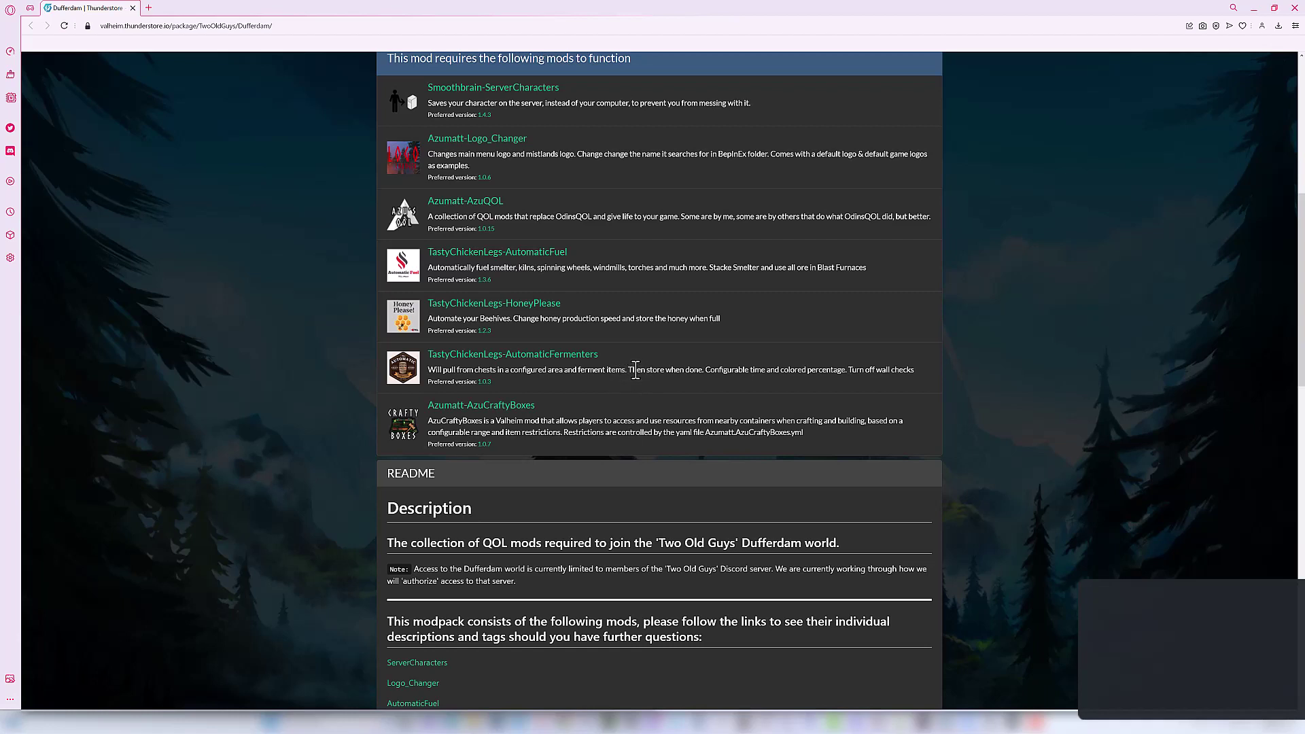
scroll(636, 370, down, 1)
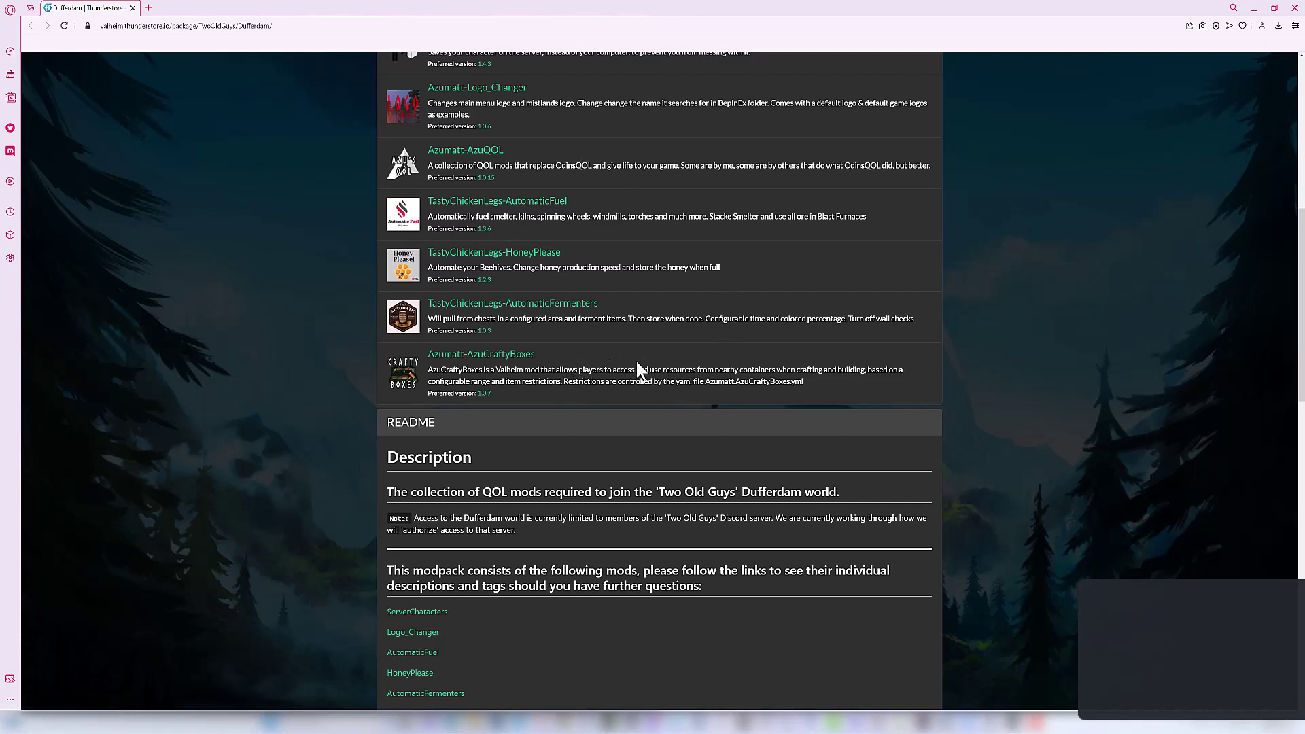
scroll(594, 369, up, 1)
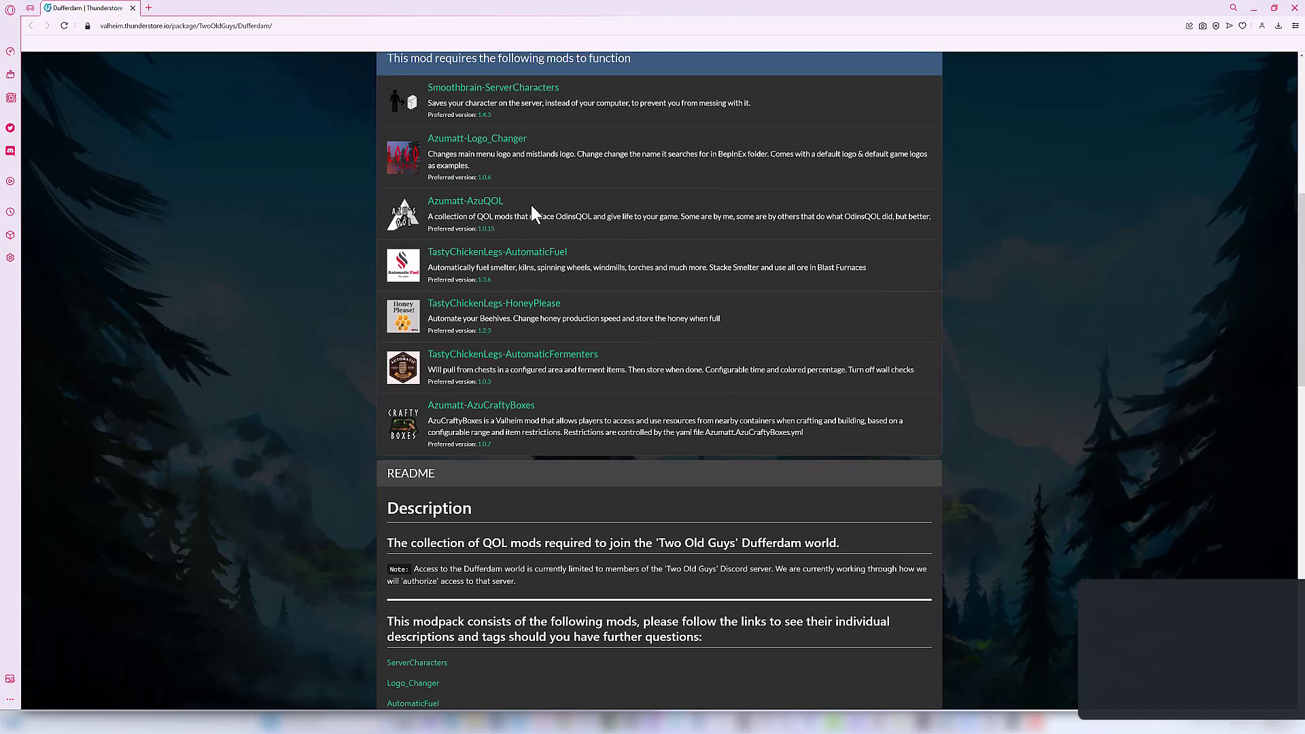
scroll(536, 204, up, 1)
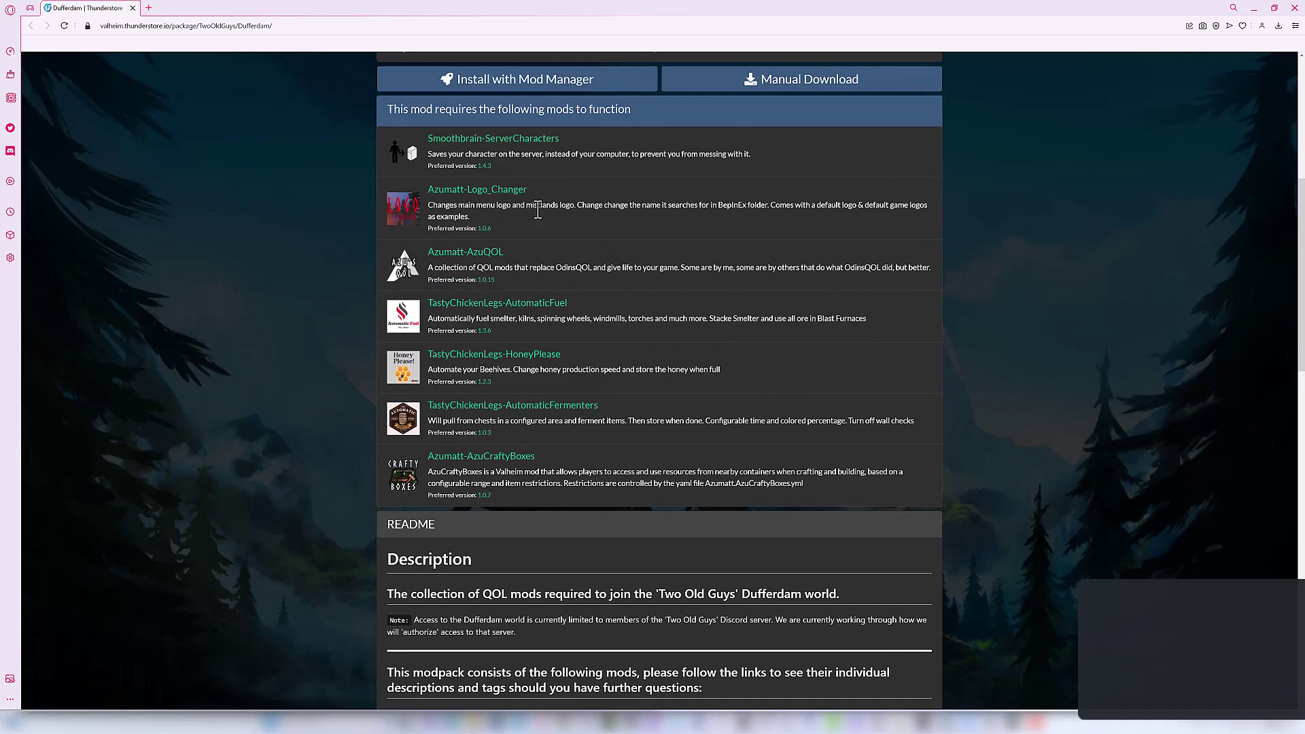
Open the Azumatt-AzuQOL package page from the required mods and examine its own list of required mods.
click(477, 250)
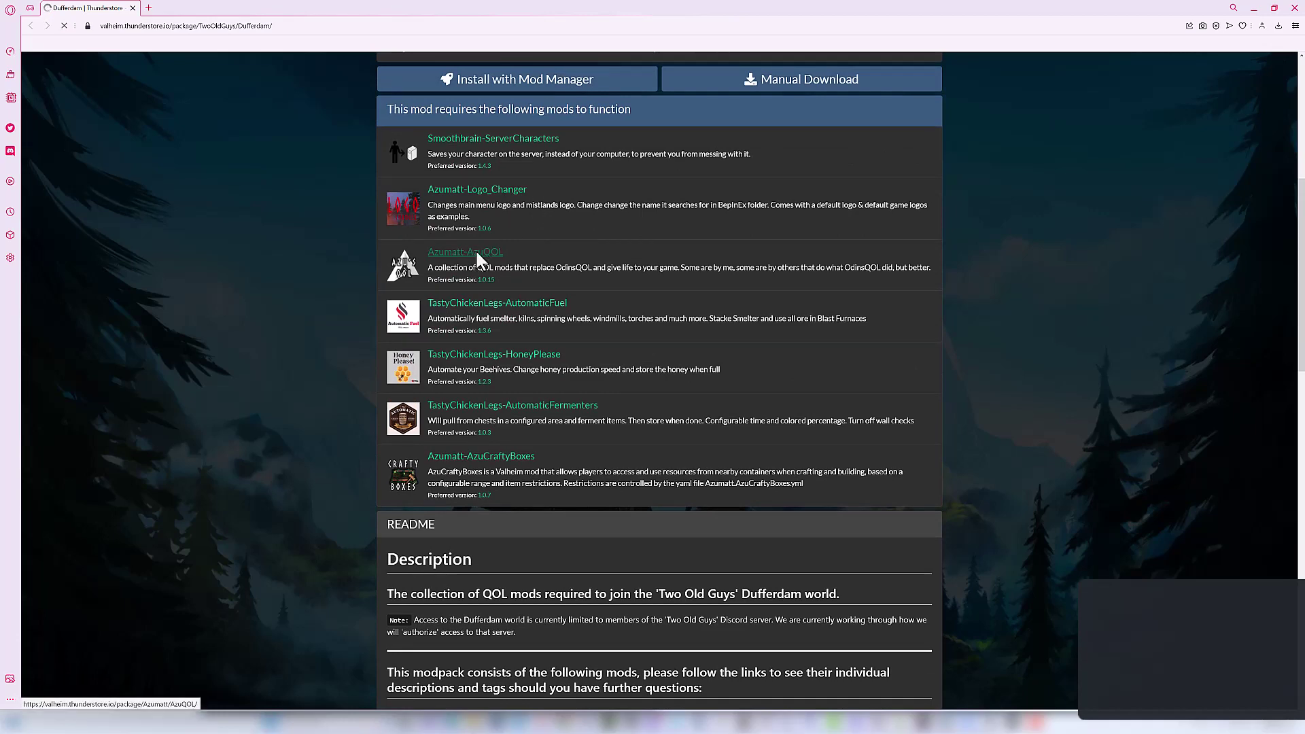
scroll(291, 386, down, 1)
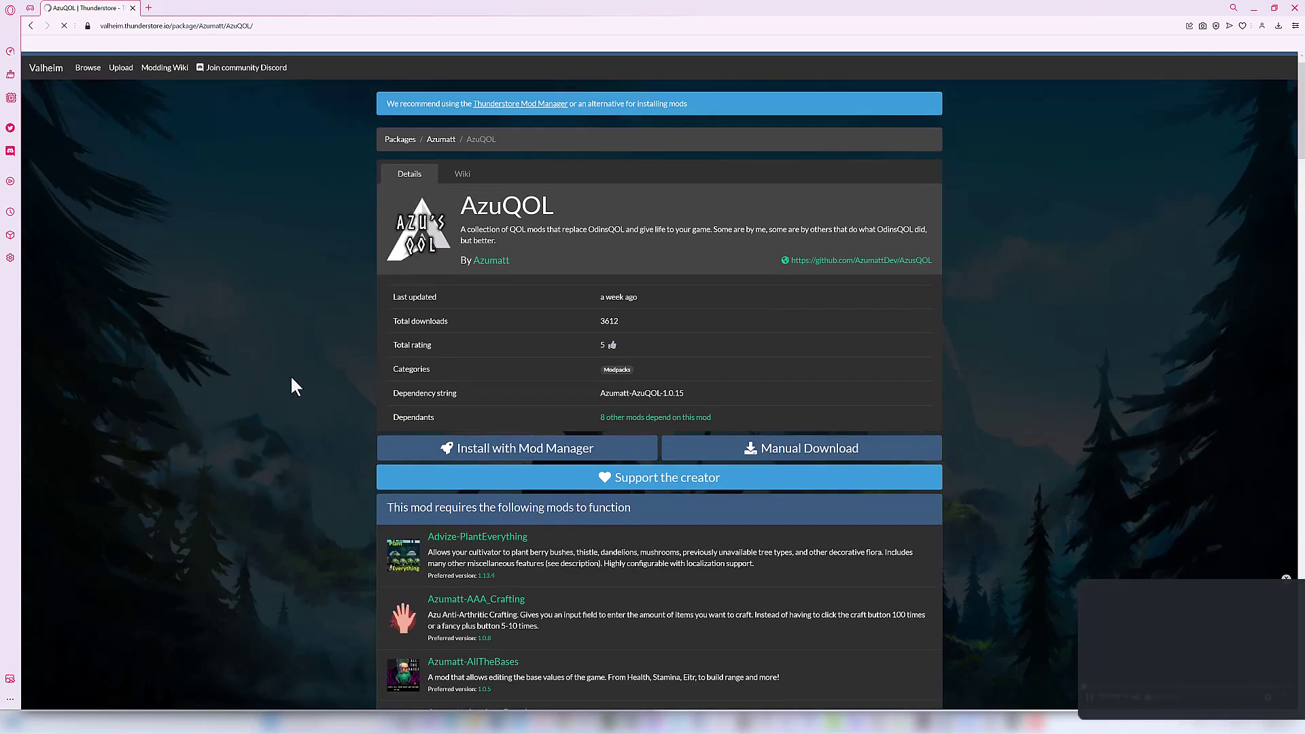
scroll(292, 379, down, 5)
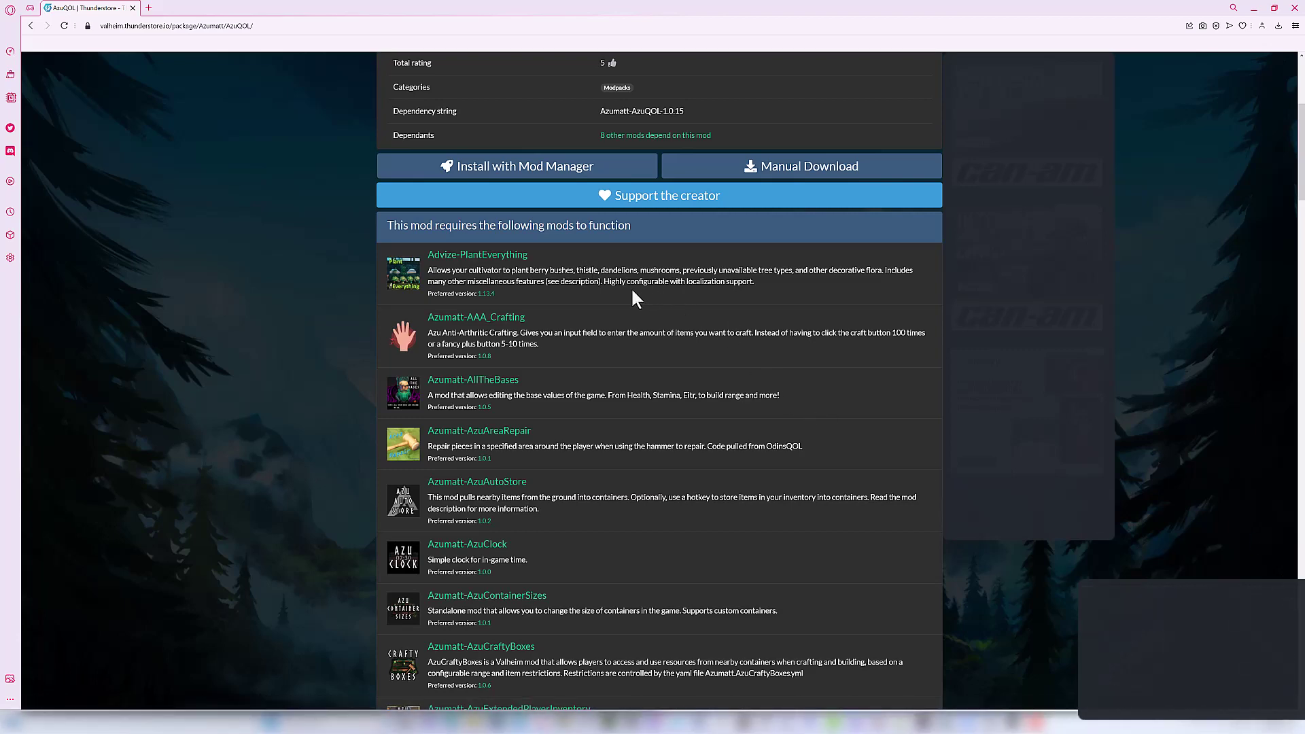
scroll(632, 299, down, 1)
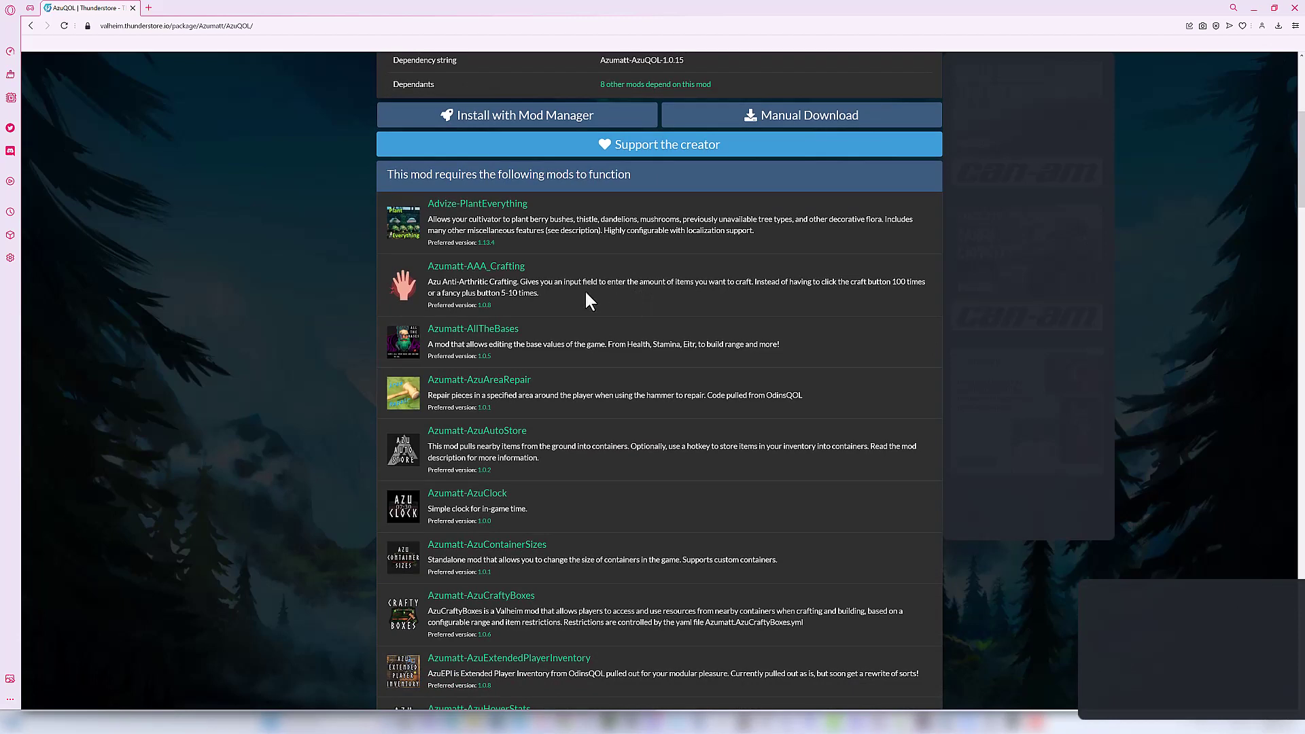